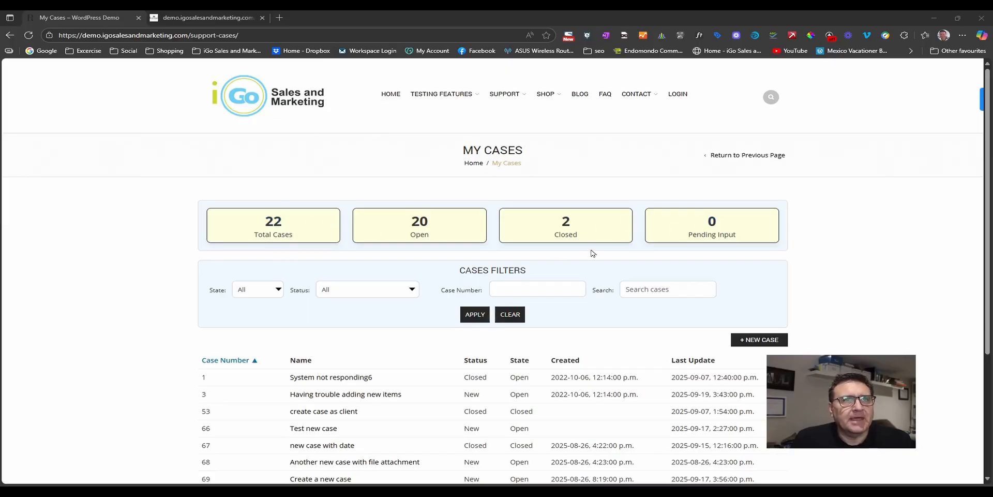
# Step: Look through the support case list and check the choices of the State and Status filters
pyautogui.scroll(-3, 344, 362)
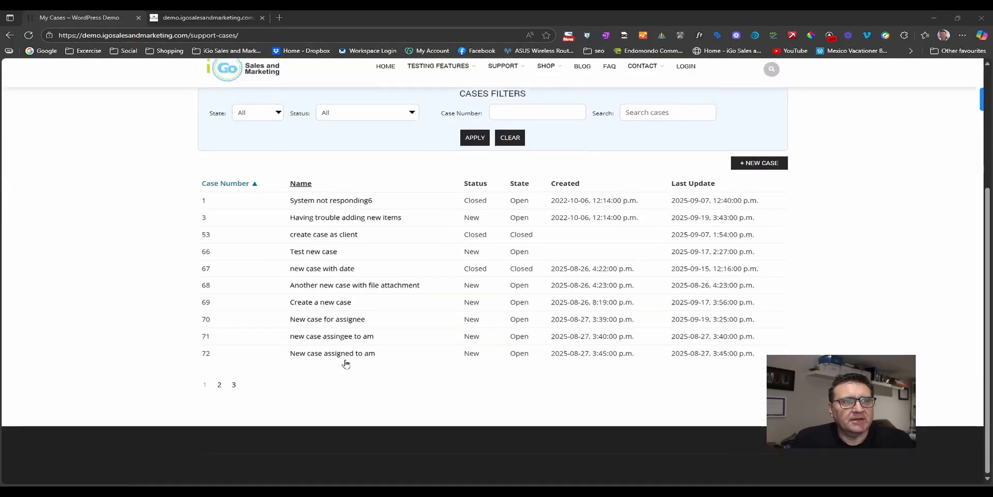
pyautogui.scroll(2, 348, 357)
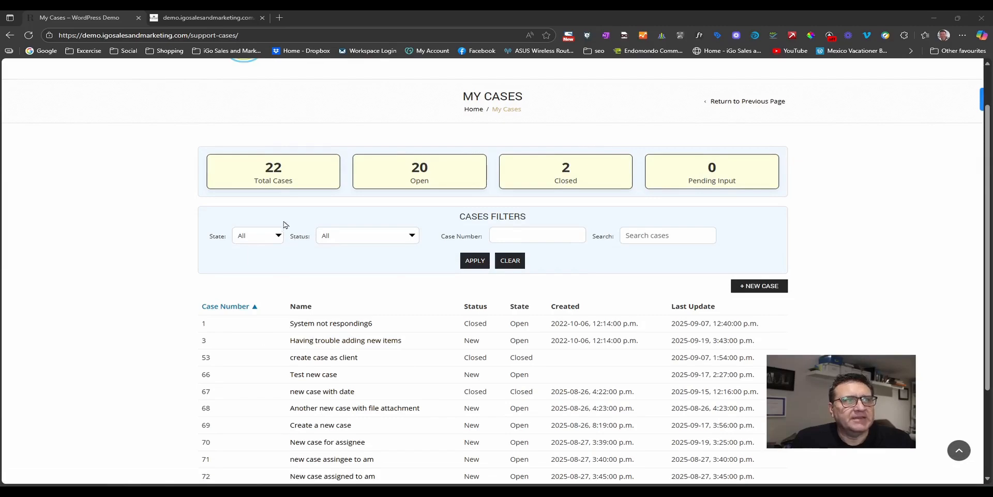
pyautogui.click(270, 240)
pyautogui.click(270, 240)
pyautogui.click(376, 237)
pyautogui.click(375, 241)
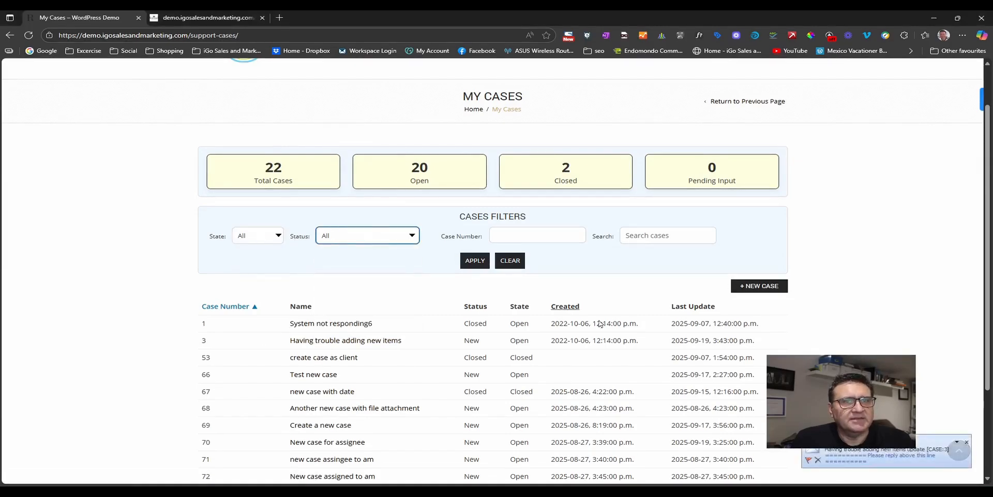
pyautogui.click(967, 442)
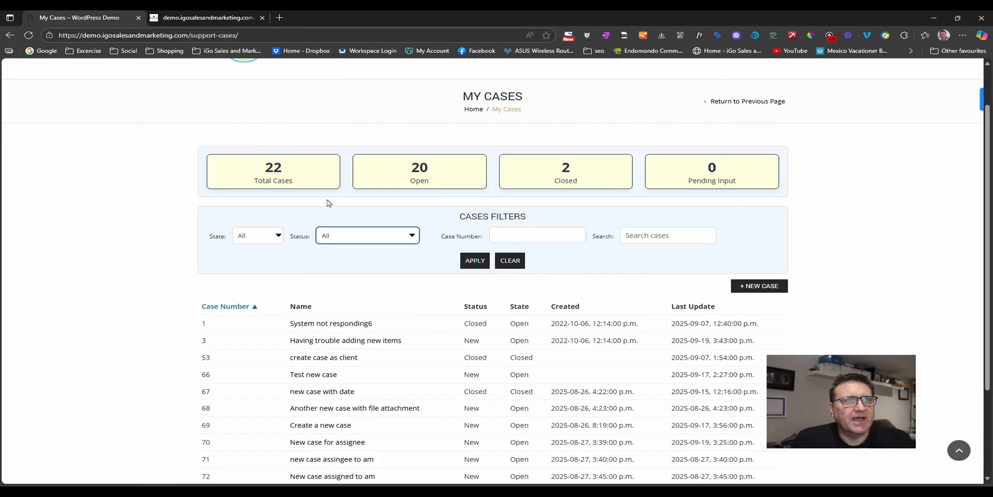
# Step: Use the case summary to list only the open cases, and after reviewing them only the closed cases
pyautogui.click(421, 169)
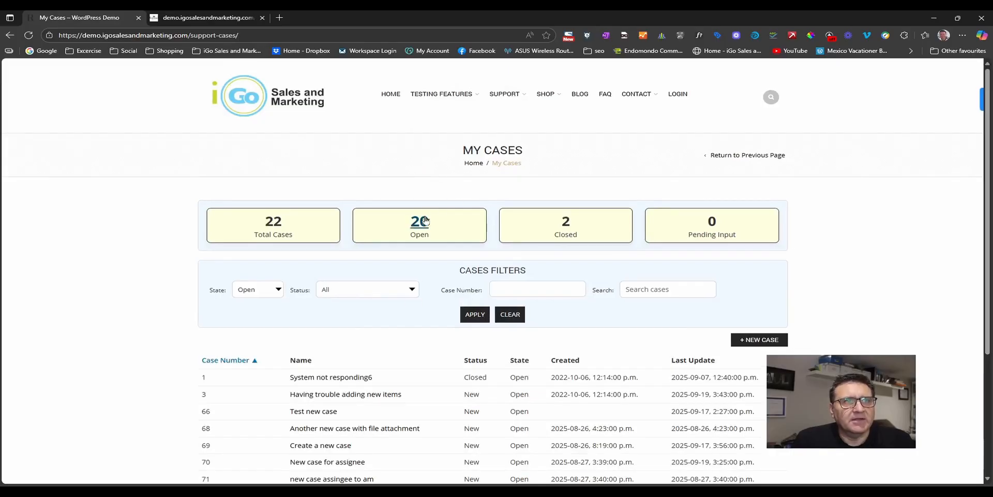
pyautogui.scroll(-2, 257, 139)
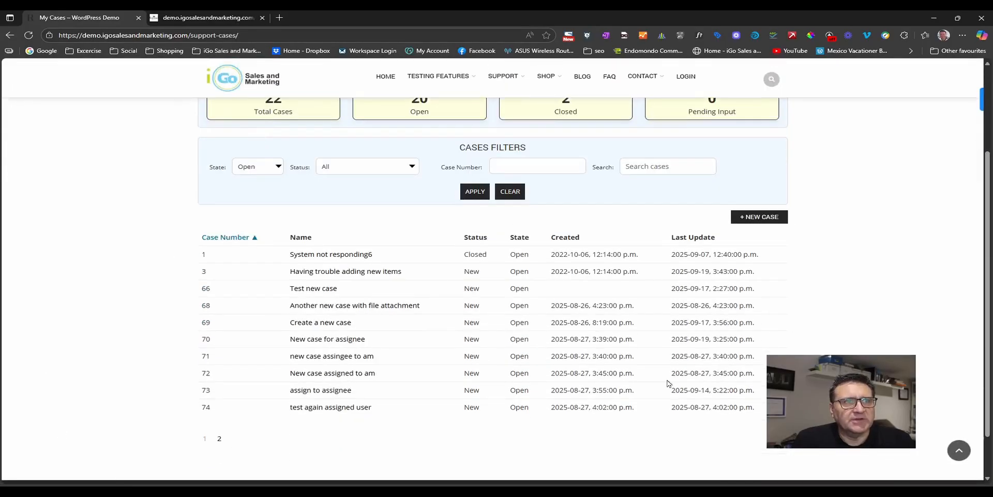
pyautogui.scroll(3, 388, 215)
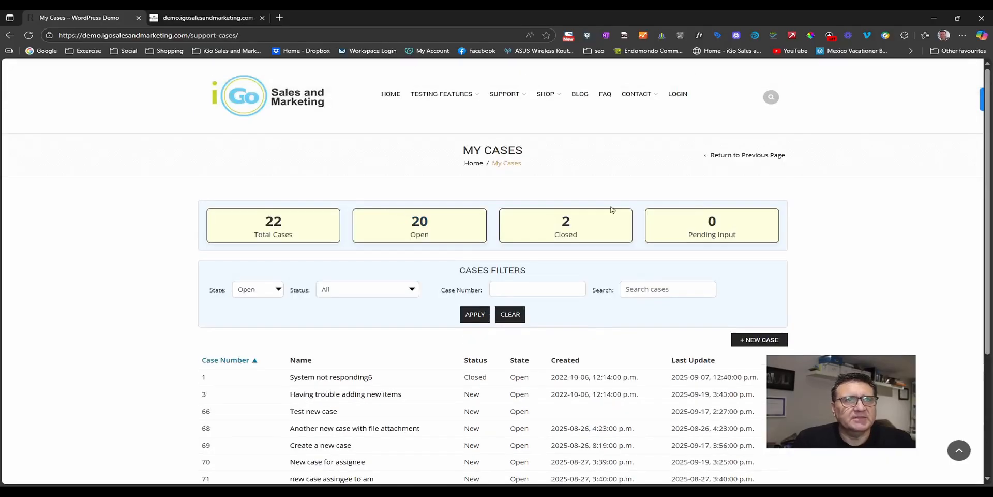
pyautogui.click(554, 234)
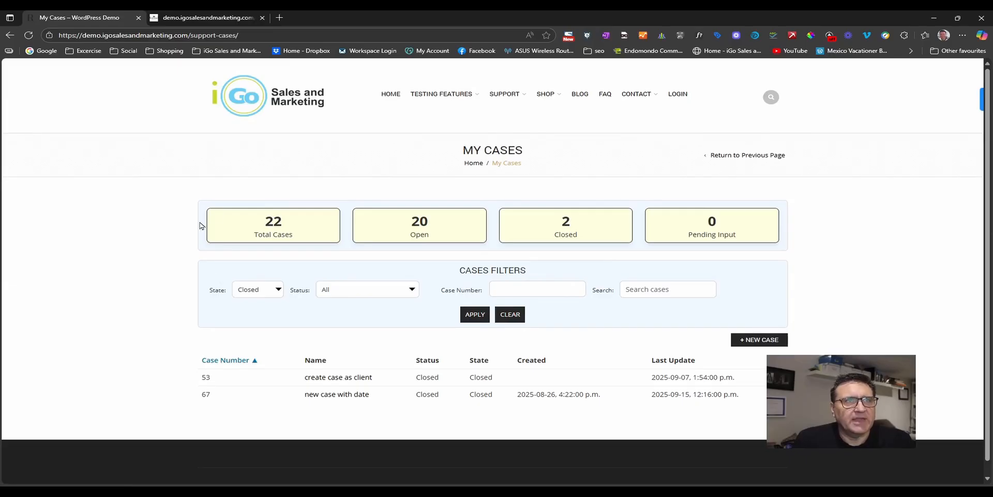
# Step: Open the Knowledge Base article list and show the categories it can be filtered by
pyautogui.moveTo(519, 91)
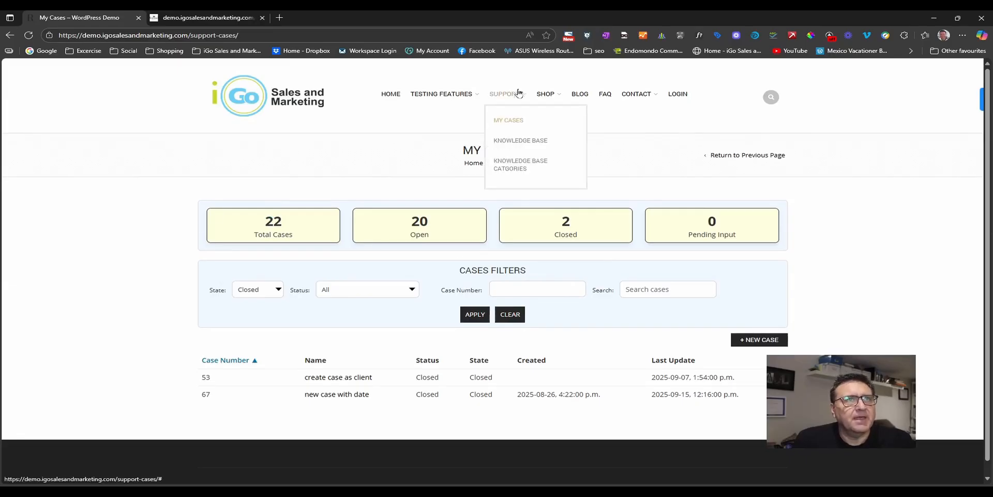
pyautogui.click(522, 143)
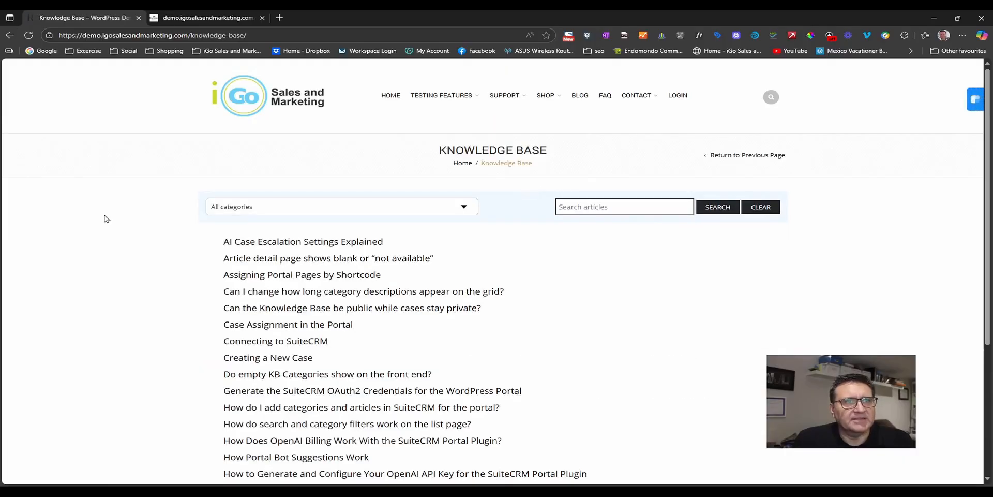
pyautogui.click(256, 207)
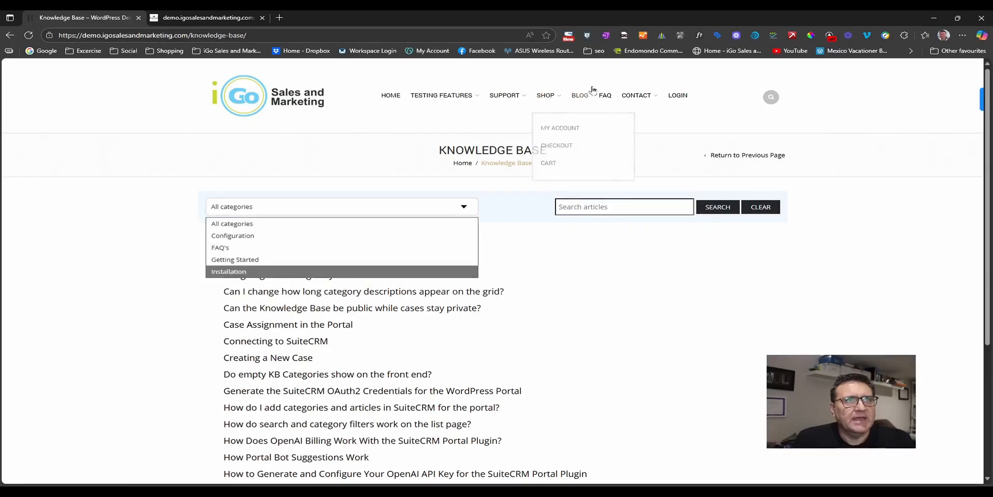
# Step: Open the Knowledge Base Categories page of the support section
pyautogui.moveTo(524, 97)
pyautogui.click(514, 157)
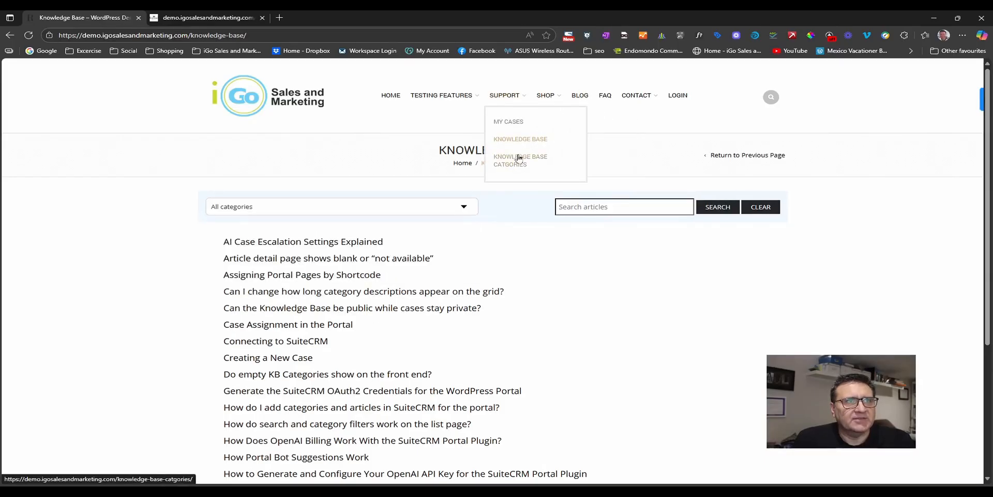
pyautogui.click(532, 165)
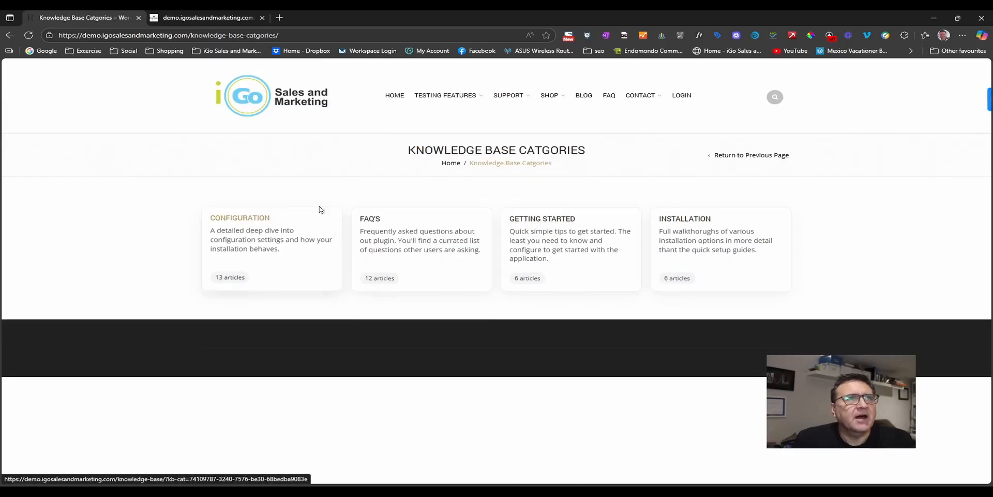
# Step: Go to the home page, log out of the support portal and log back in
pyautogui.click(396, 103)
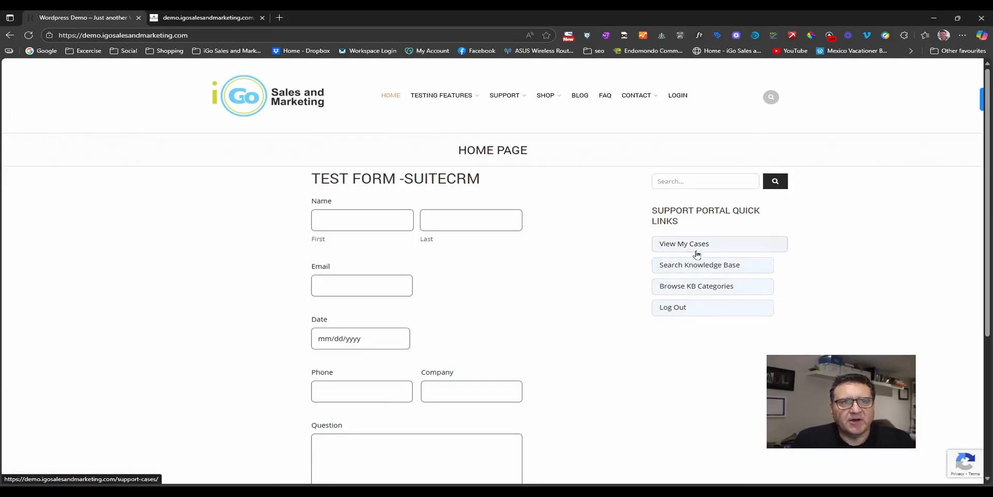
pyautogui.click(681, 314)
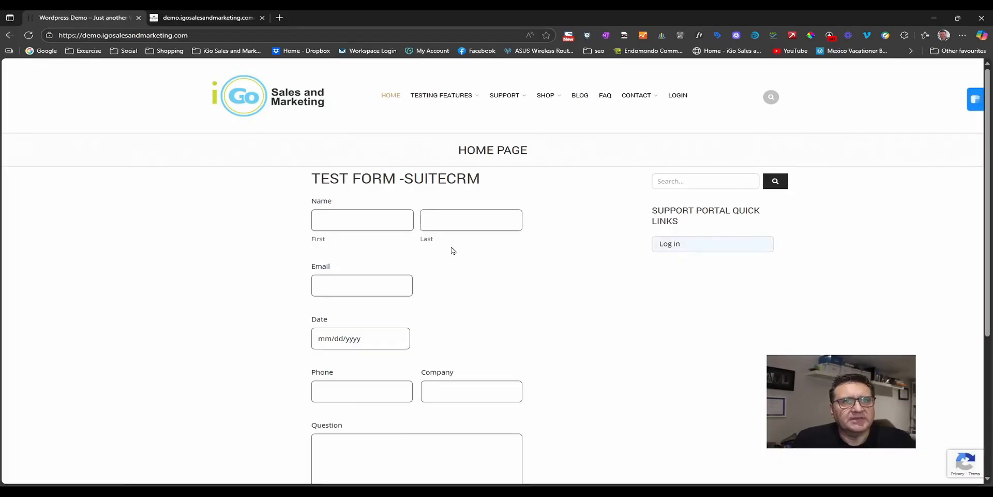
pyautogui.click(673, 244)
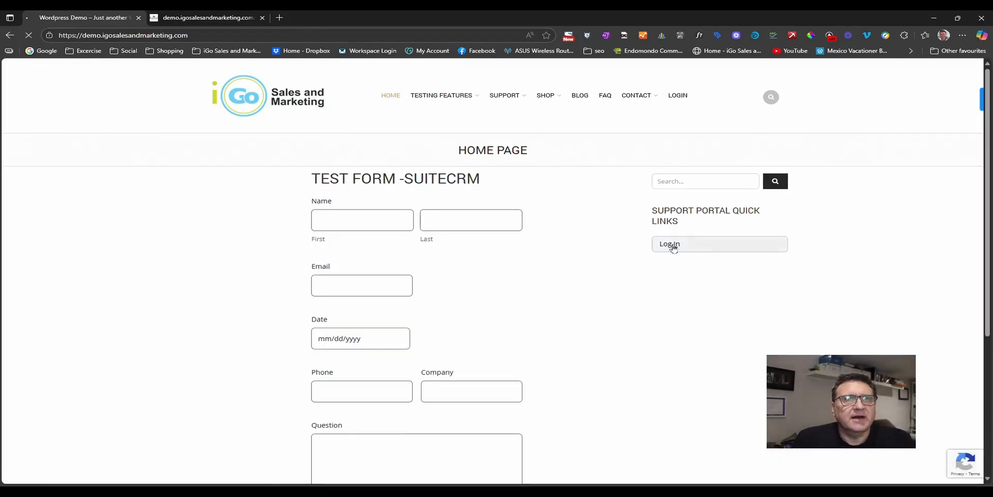
pyautogui.click(552, 248)
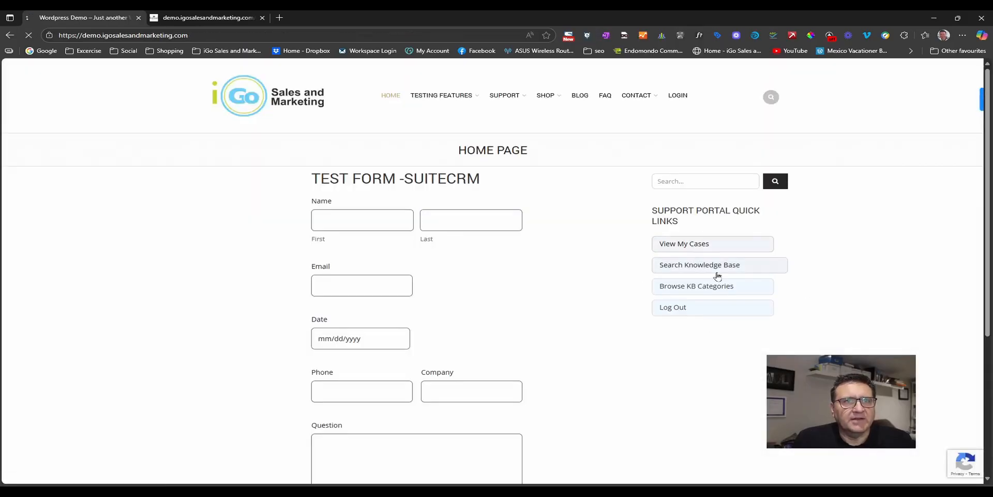
# Step: Open My Cases from the home page's support portal quick links and look through the list
pyautogui.click(668, 264)
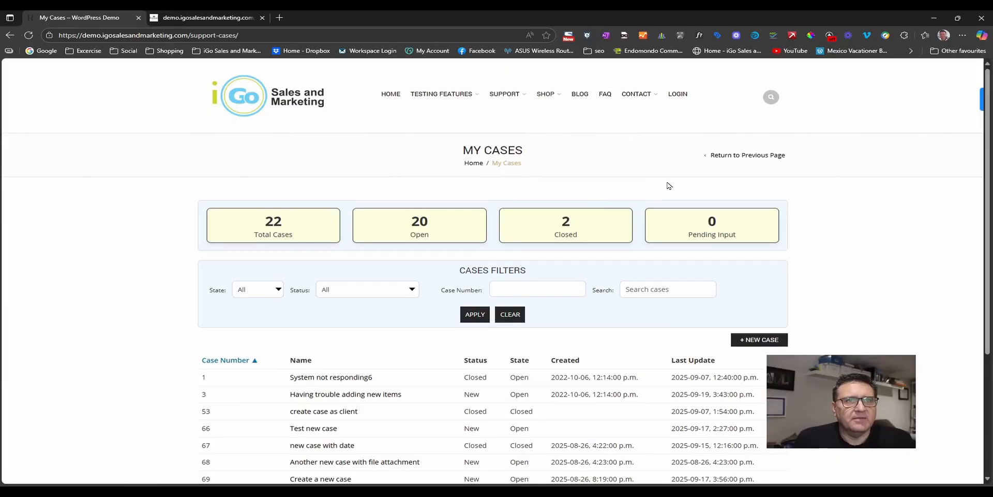
pyautogui.scroll(-2, 665, 176)
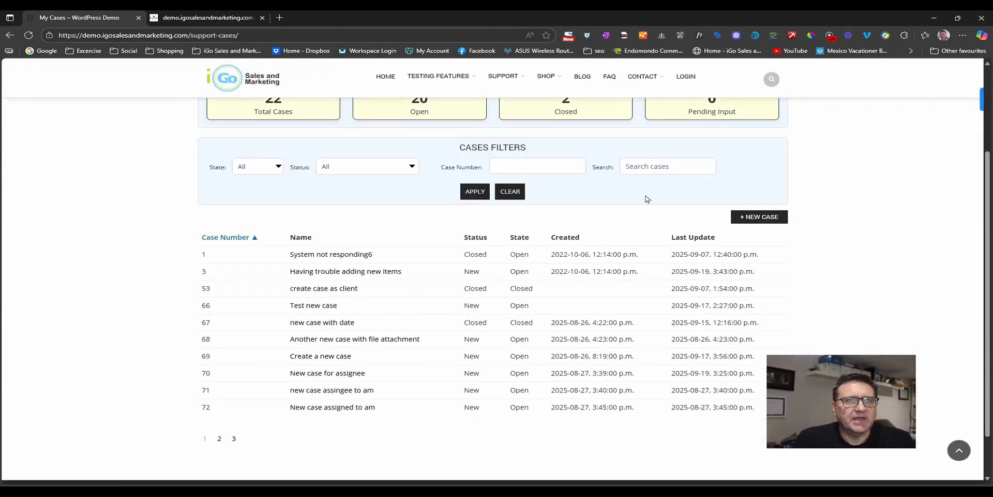
pyautogui.scroll(2, 720, 303)
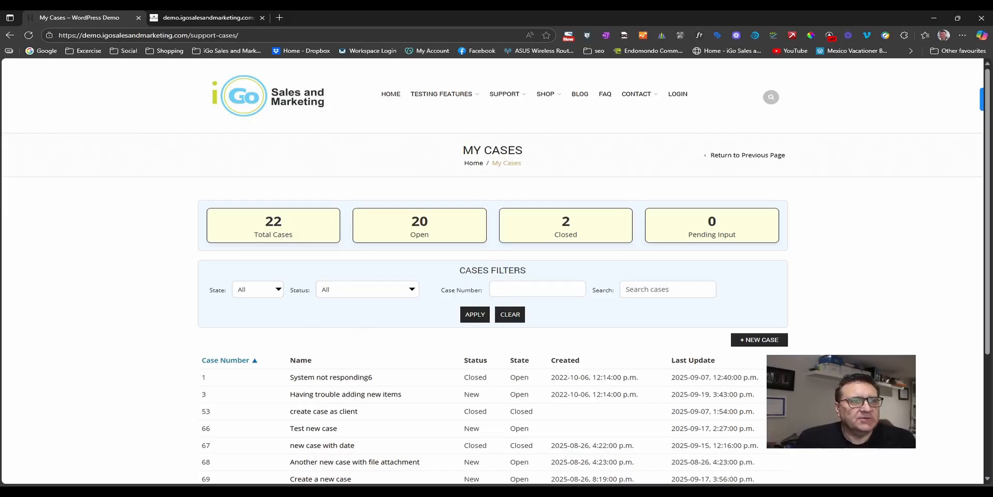
# Step: Switch to the Chrome window showing the WordPress demo as admin and view the My Cases page
pyautogui.click(510, 493)
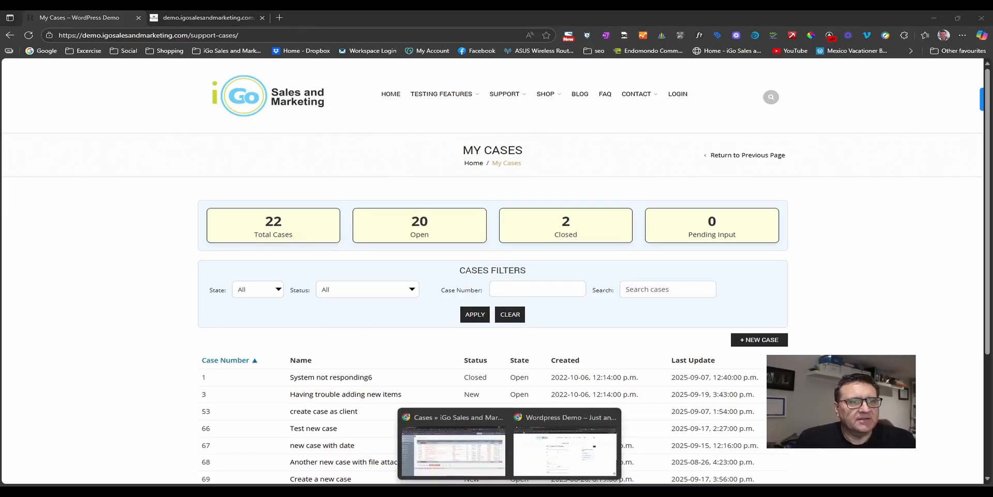
pyautogui.click(554, 457)
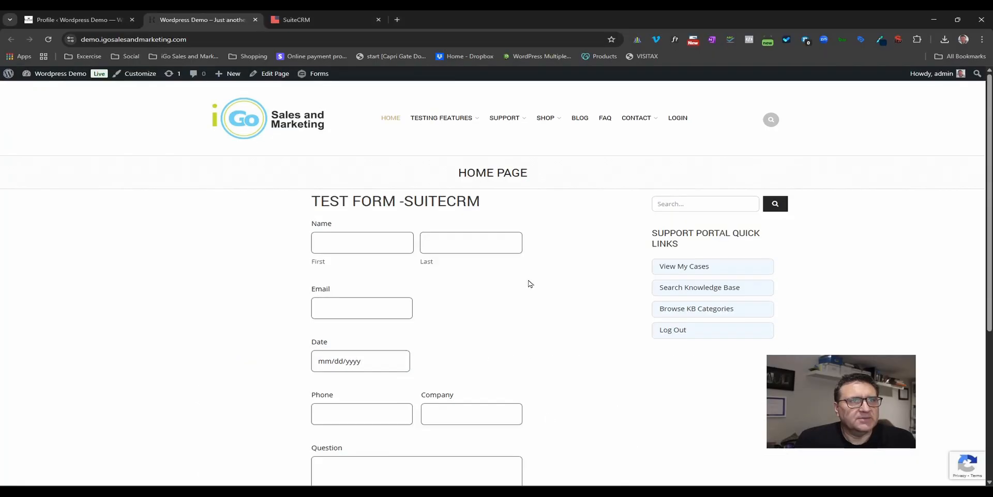
pyautogui.click(696, 265)
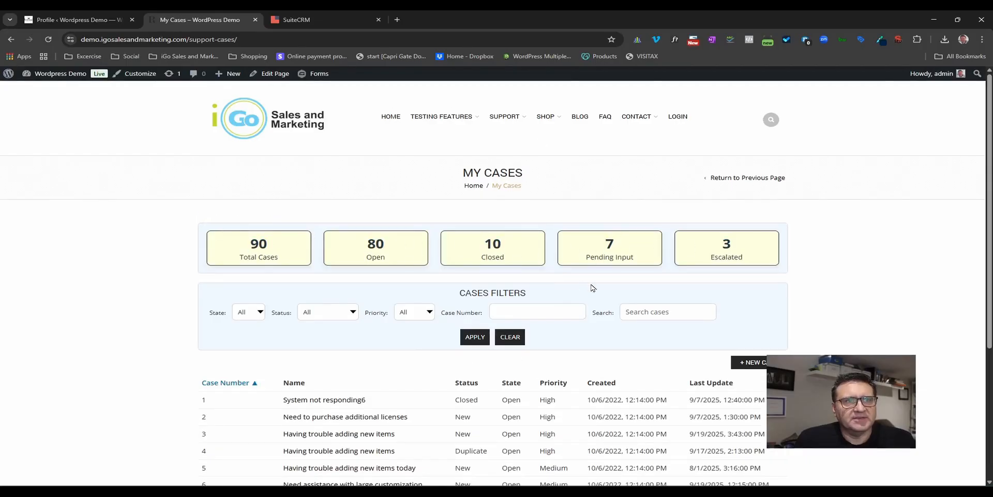
# Step: Use the case summary to list only the Pending Input cases and look through them
pyautogui.click(584, 251)
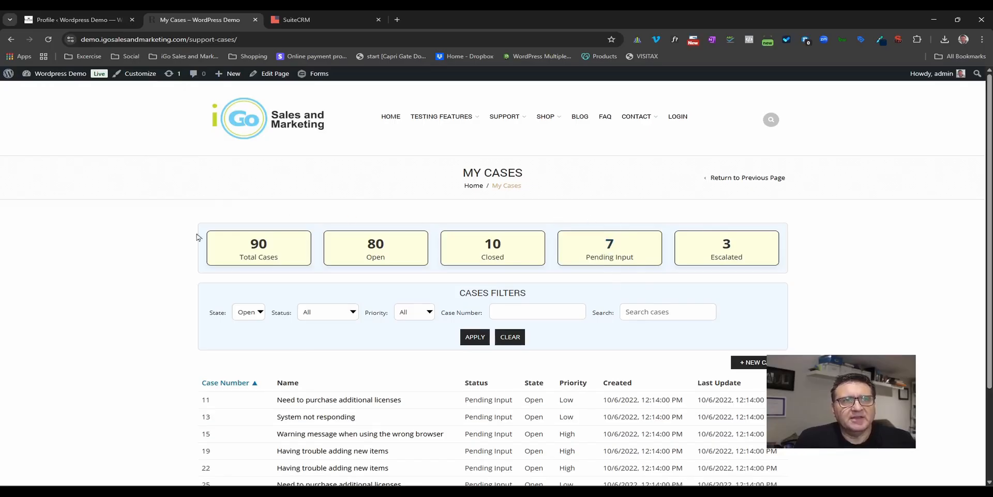
pyautogui.scroll(-3, 579, 238)
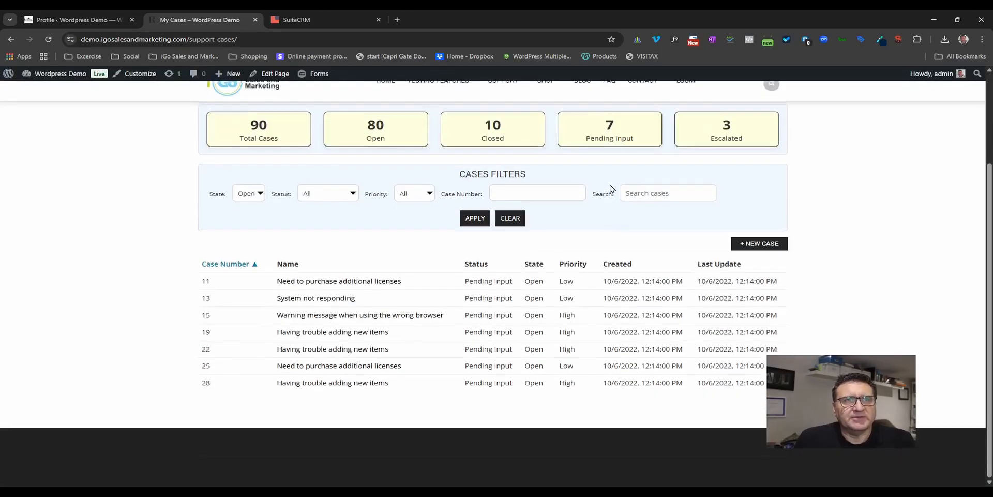
pyautogui.scroll(3, 594, 273)
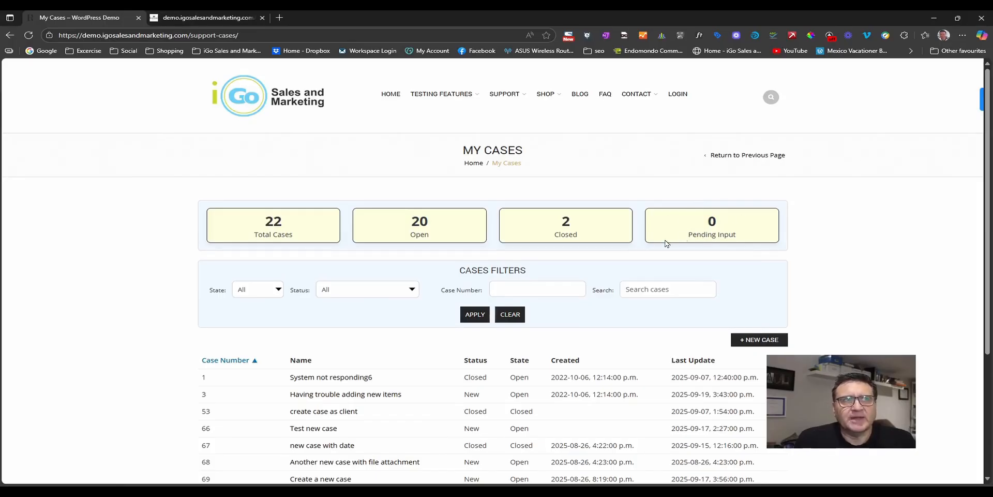
# Step: Return to the admin's My Cases page in Chrome and filter the cases by Escalated priority
pyautogui.moveTo(510, 492)
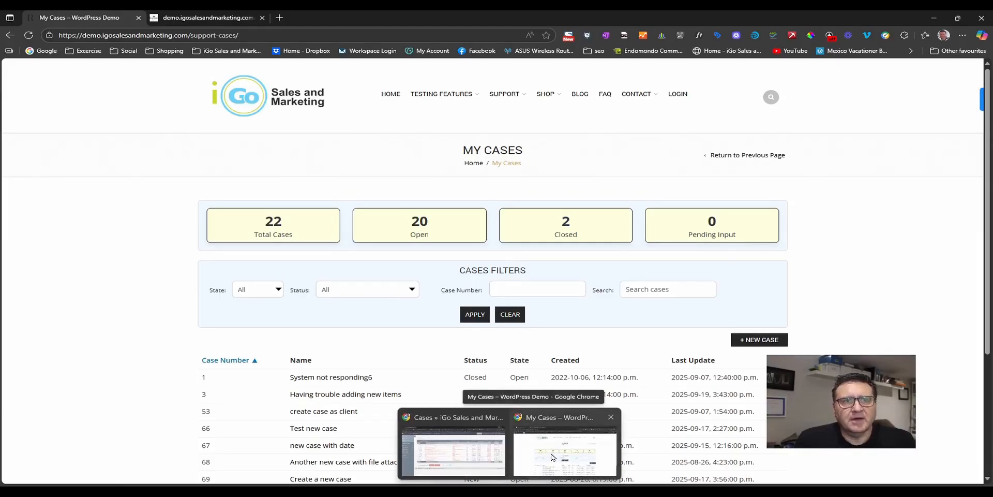
pyautogui.click(553, 457)
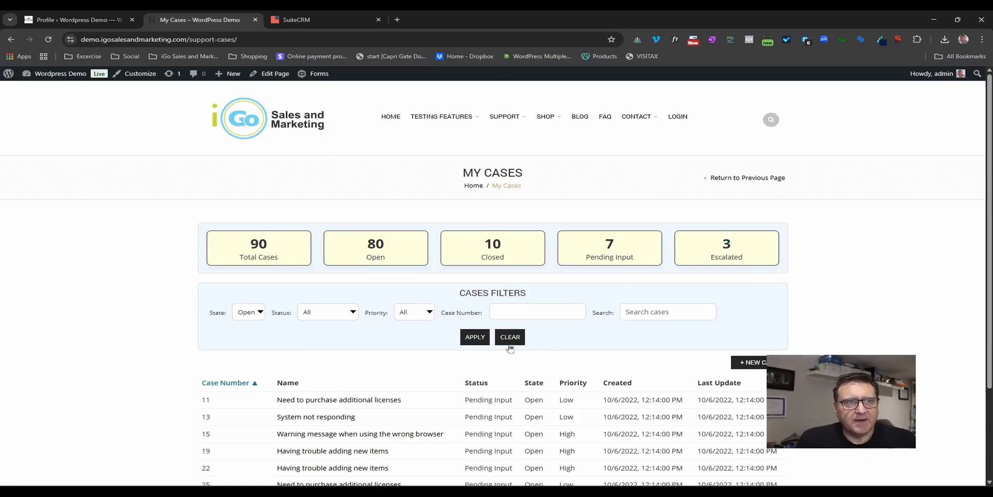
pyautogui.click(414, 313)
pyautogui.click(408, 377)
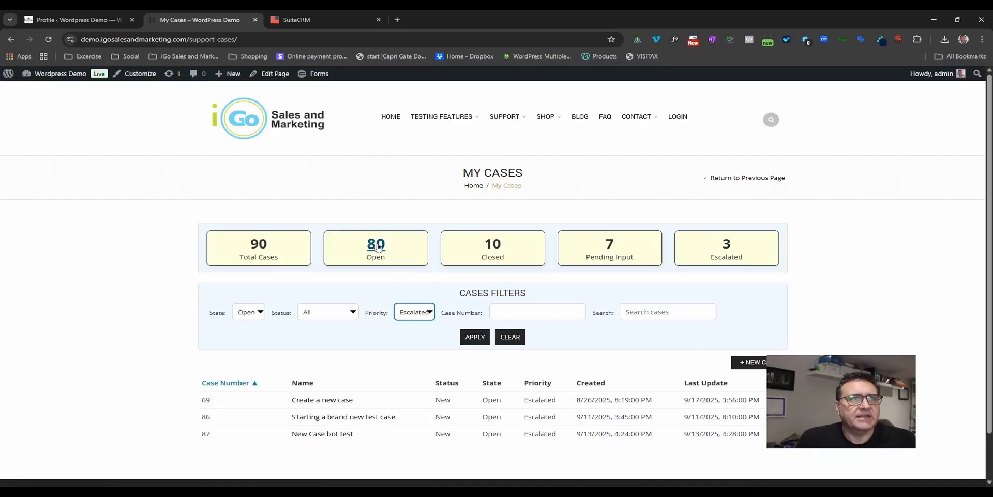
# Step: List the admin's closed cases from the summary, followed by the Pending Input cases
pyautogui.click(493, 244)
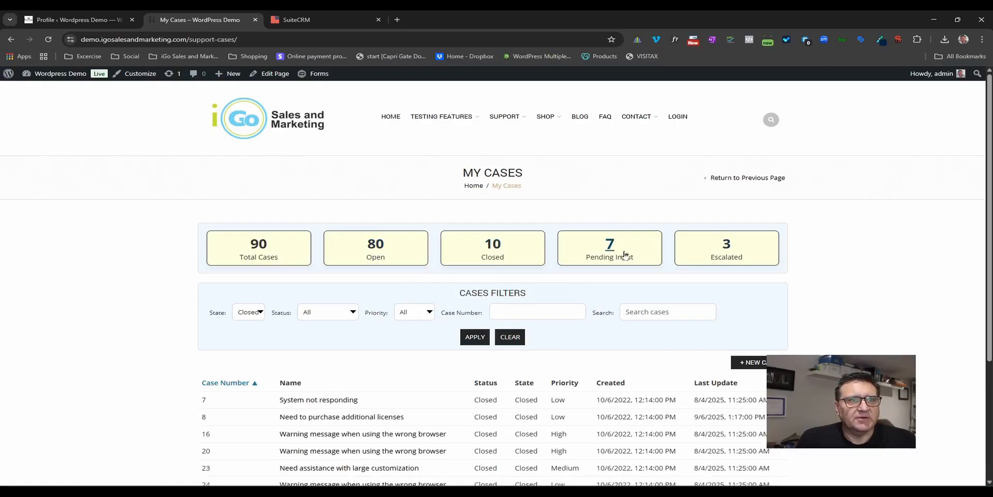
pyautogui.click(612, 241)
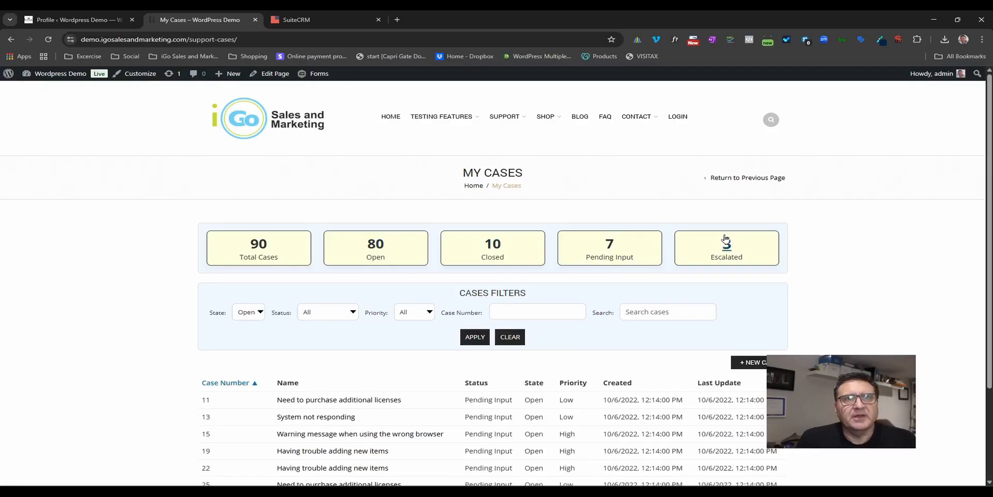
pyautogui.scroll(-3, 365, 233)
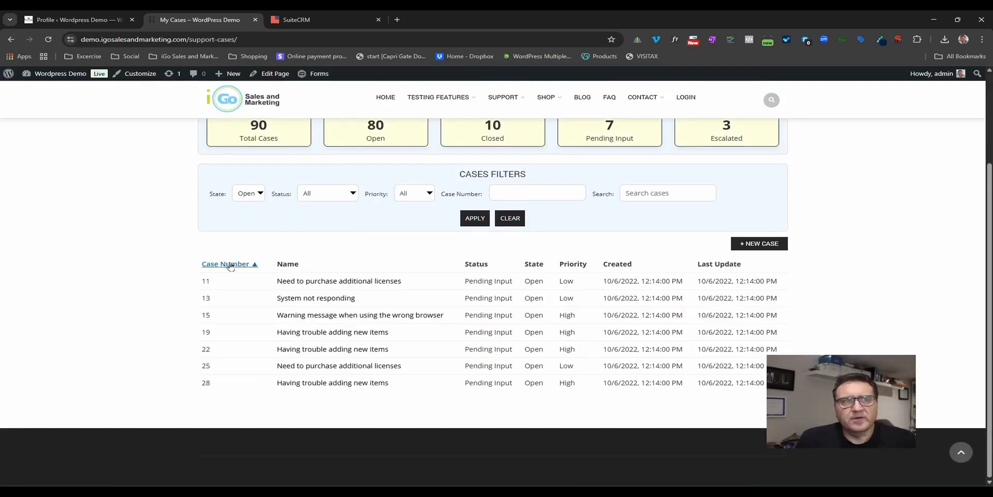
# Step: Sort the case list by case number in descending order and look through it
pyautogui.click(229, 264)
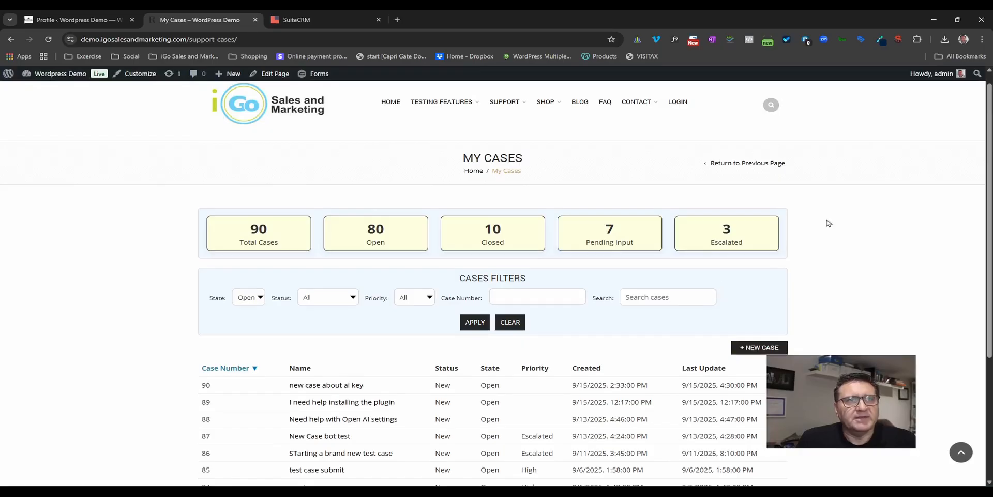
pyautogui.scroll(-3, 734, 197)
pyautogui.scroll(3, 724, 202)
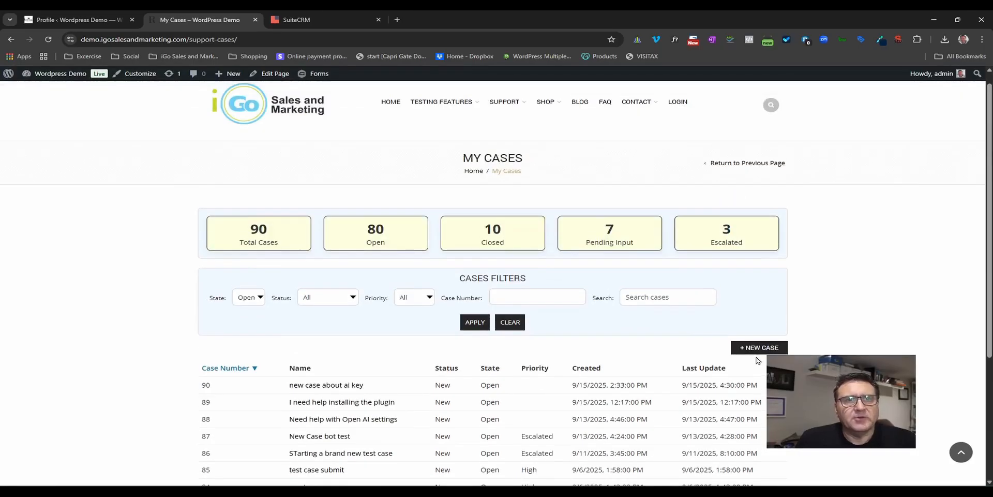
# Step: Open the new case form, review its subject, description, priority and attachment fields, and cancel it
pyautogui.click(756, 348)
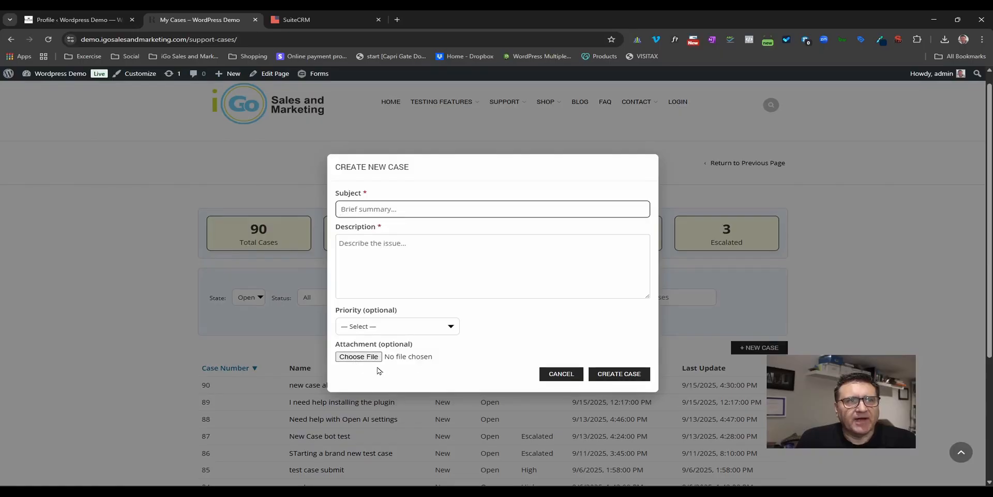
pyautogui.click(564, 376)
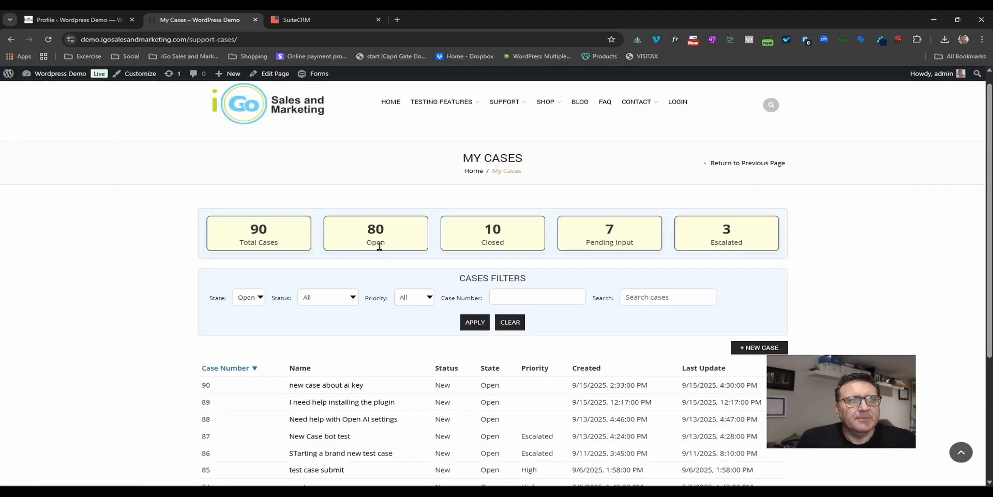
pyautogui.scroll(-2, 377, 251)
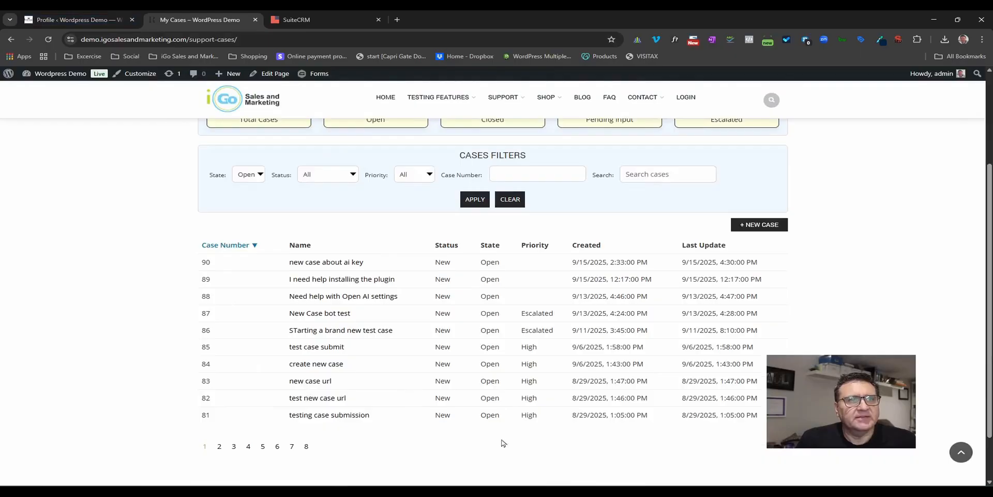
# Step: Switch to the client's portal in Edge and open the details of the "Test New Case" case
pyautogui.moveTo(396, 493)
pyautogui.click(396, 445)
pyautogui.scroll(-1, 464, 327)
pyautogui.click(317, 305)
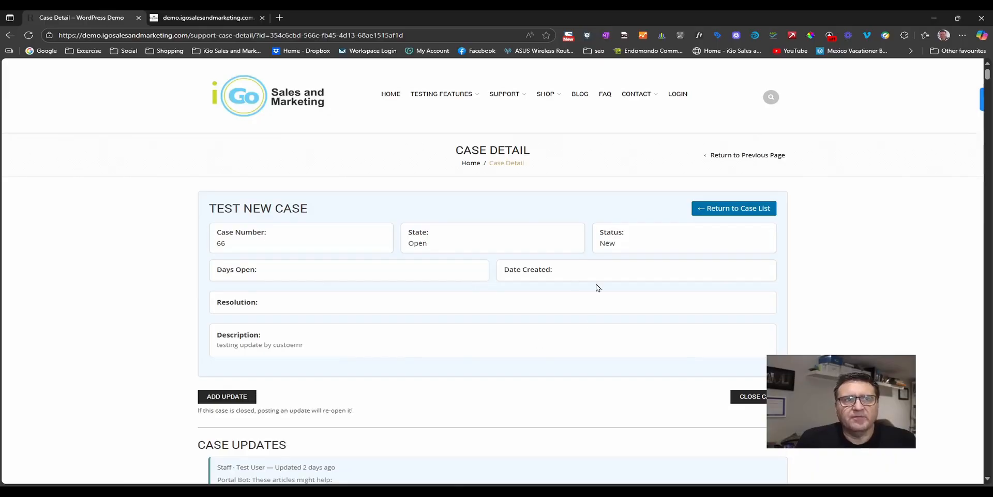
# Step: Examine the case updates, comparing the Portal Bot's suggested knowledge base articles with the client's messages
pyautogui.scroll(-5, 442, 253)
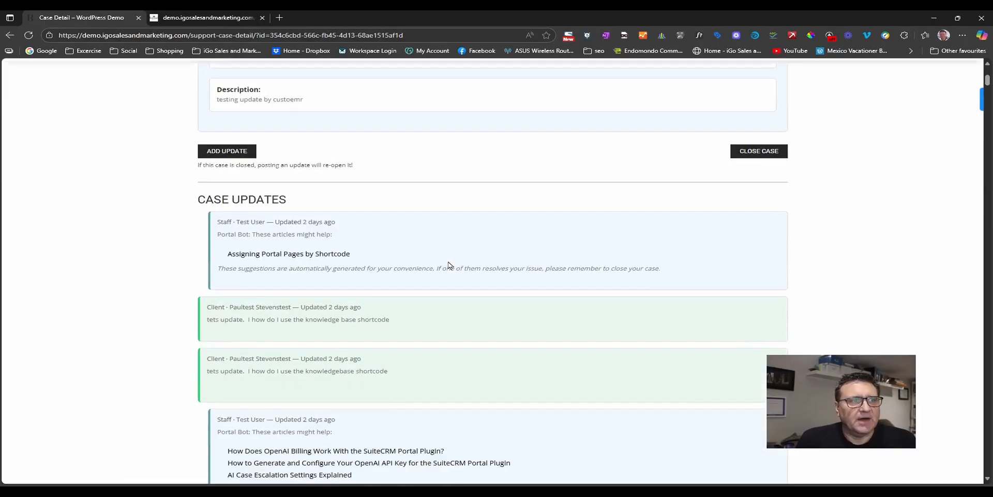
pyautogui.scroll(2, 447, 265)
pyautogui.scroll(-2, 226, 223)
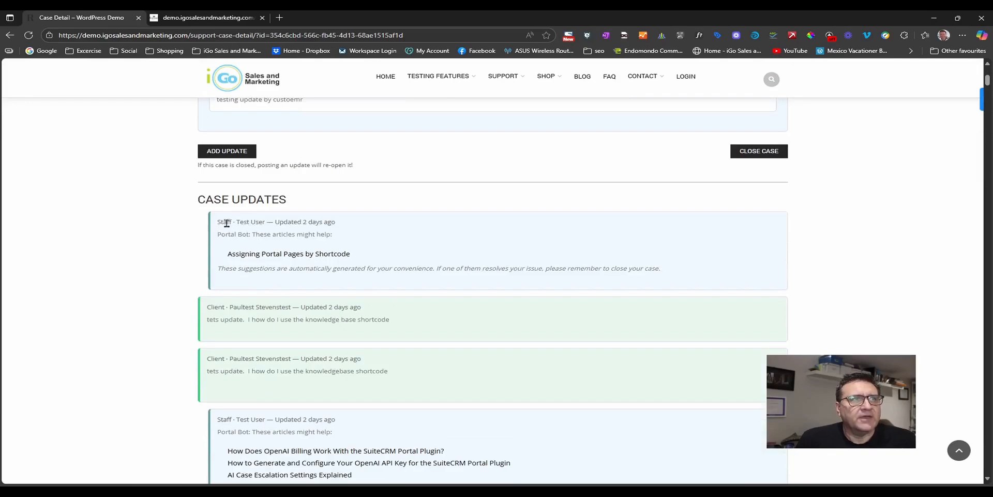
pyautogui.scroll(-2, 282, 282)
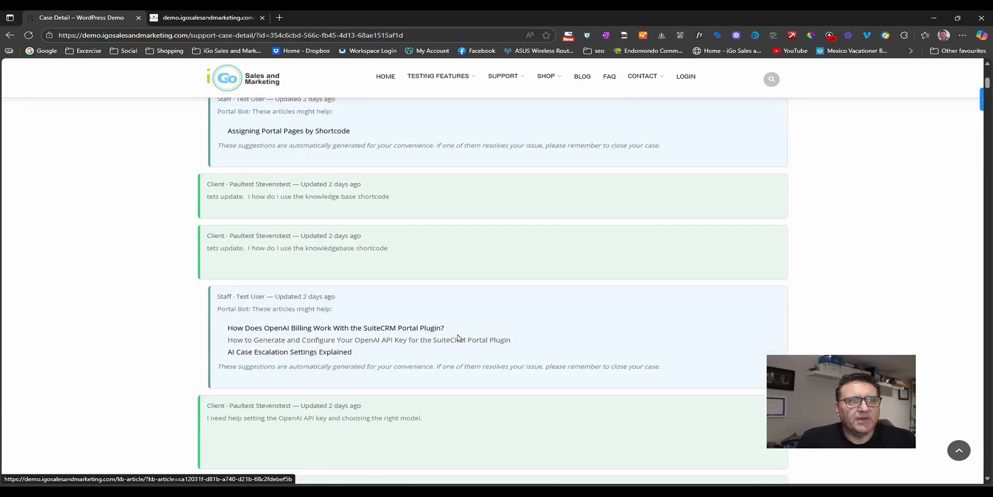
pyautogui.scroll(2, 495, 329)
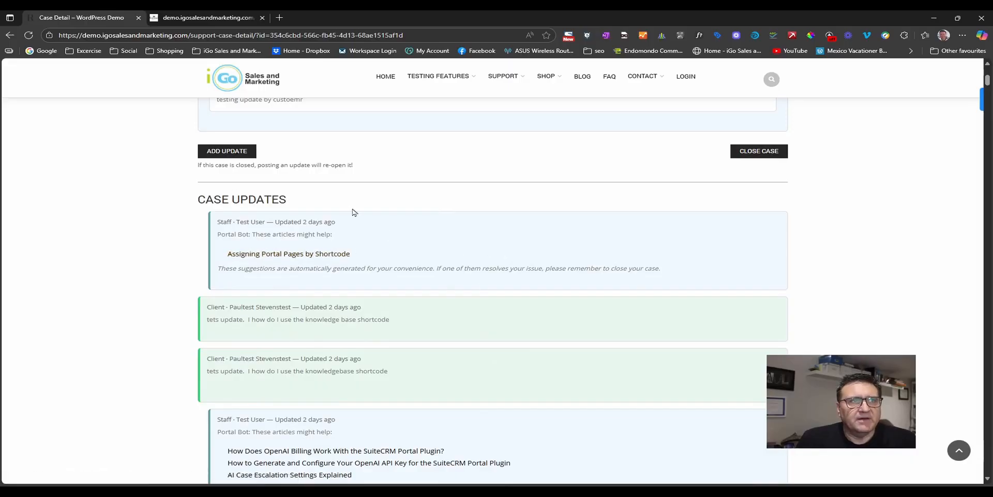
pyautogui.scroll(2, 311, 216)
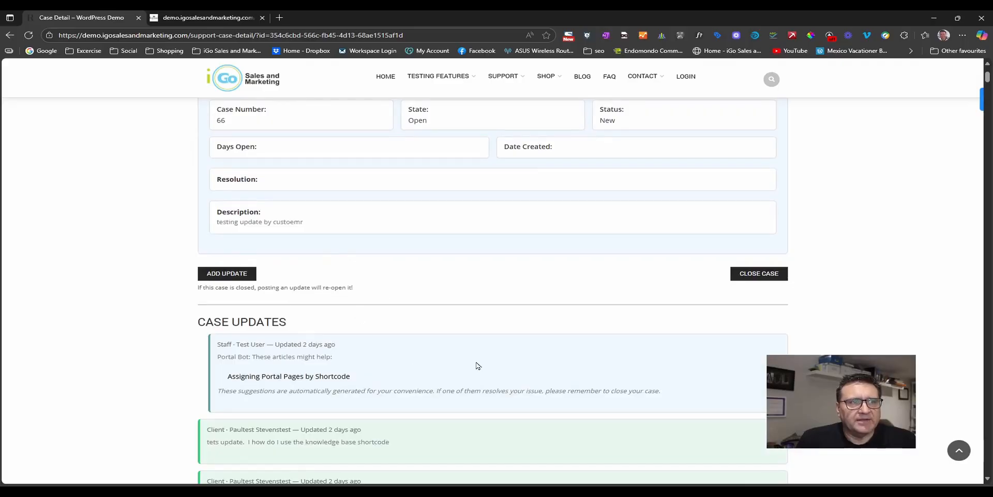
pyautogui.scroll(-2, 445, 318)
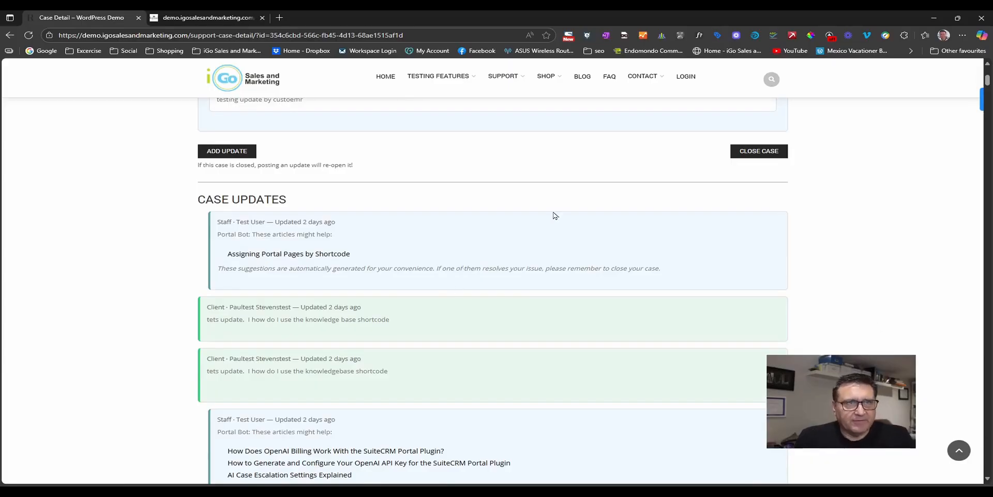
# Step: Review the case's detail fields, the options for adding an update or closing the case, and the newest update
pyautogui.scroll(5, 124, 253)
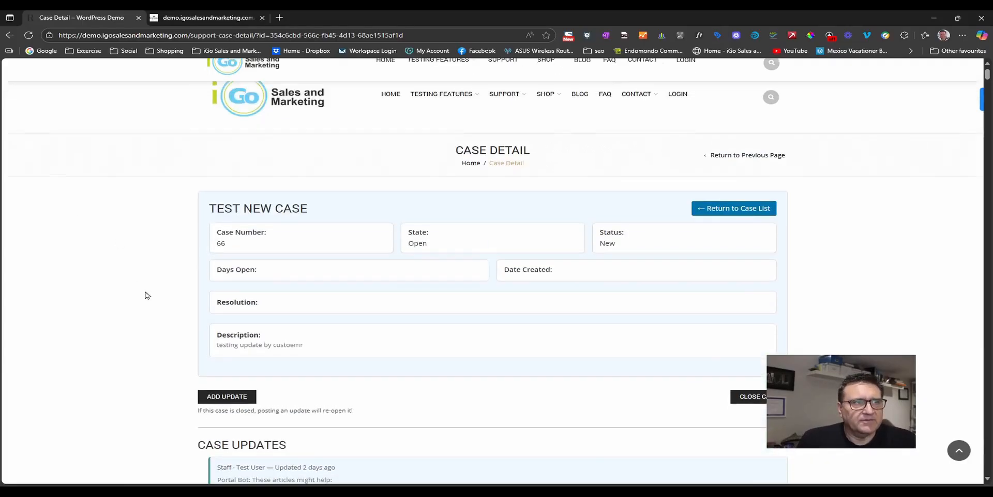
pyautogui.scroll(-2, 290, 378)
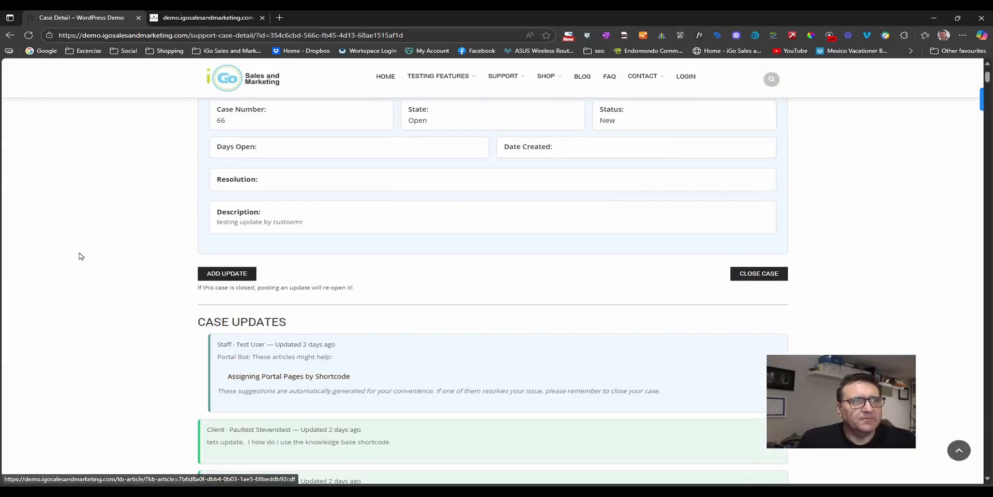
pyautogui.scroll(1, 103, 260)
pyautogui.scroll(2, 129, 260)
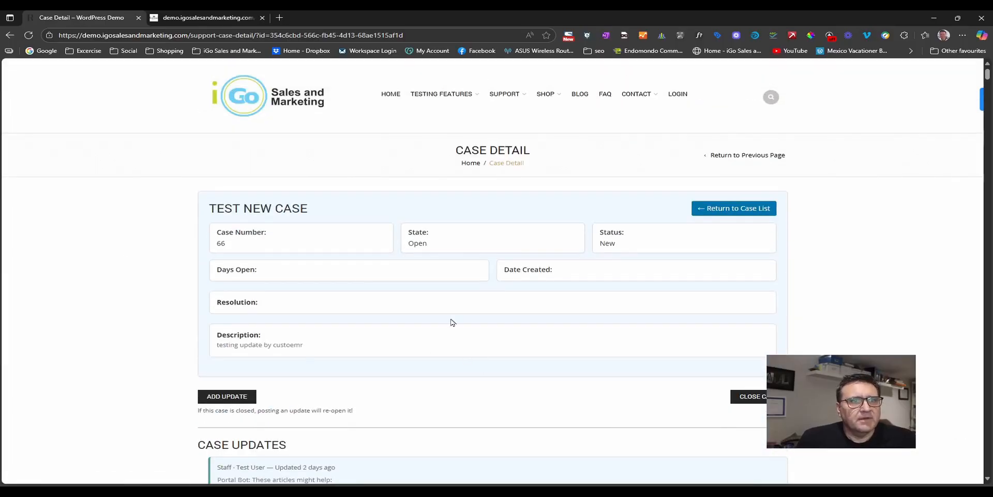
pyautogui.scroll(-2, 191, 286)
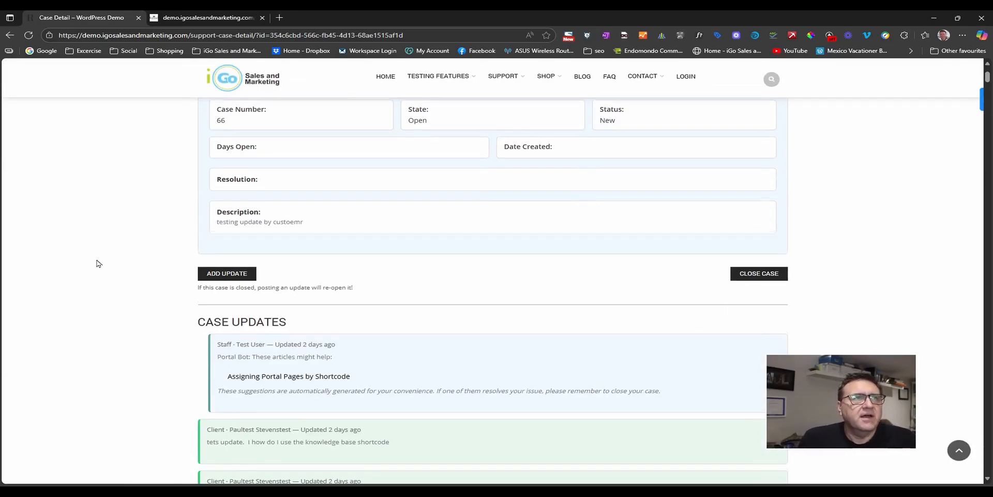
pyautogui.scroll(-2, 98, 264)
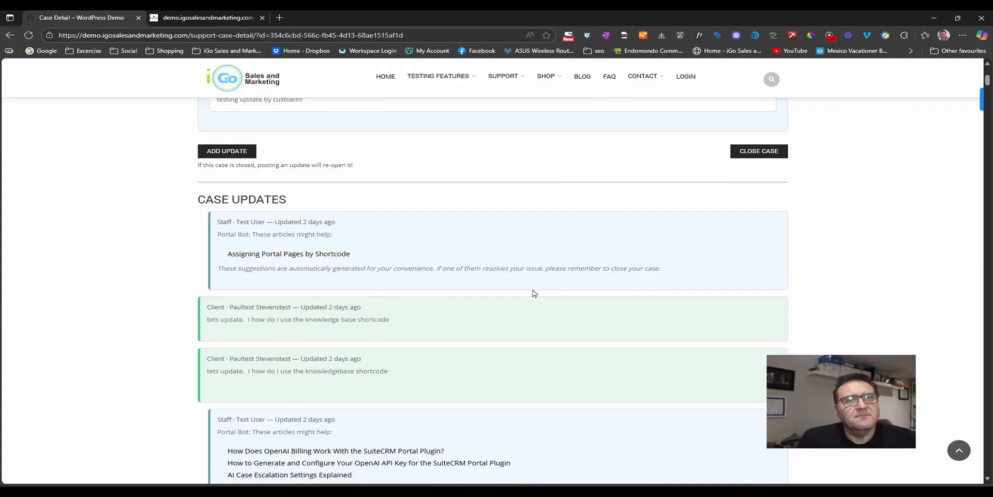
pyautogui.scroll(4, 529, 291)
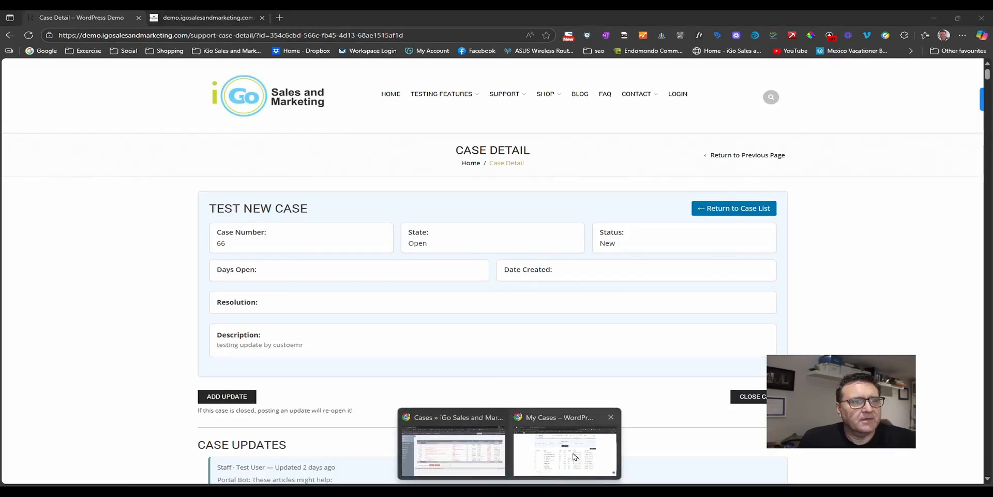
# Step: Switch to the admin's site in Chrome and open the AI settings of SuiteCRM Portal in the WordPress dashboard
pyautogui.click(569, 453)
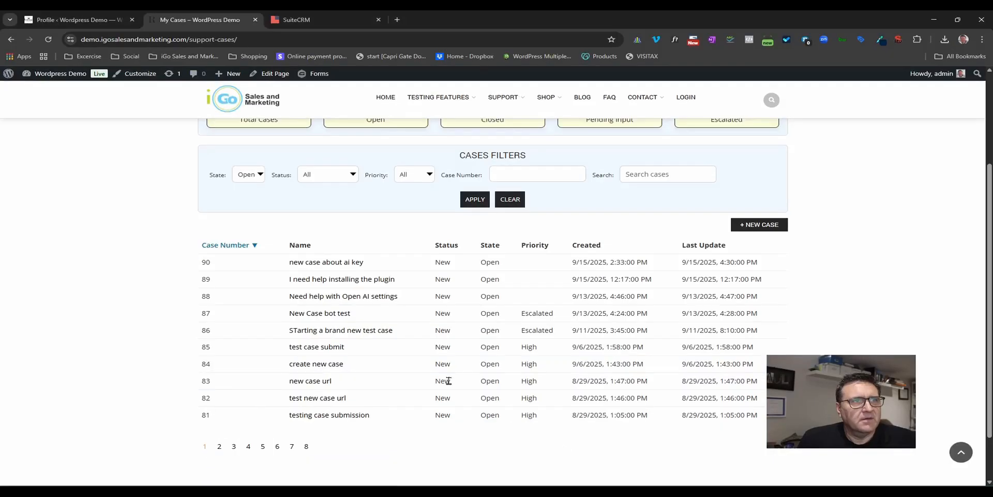
pyautogui.click(51, 85)
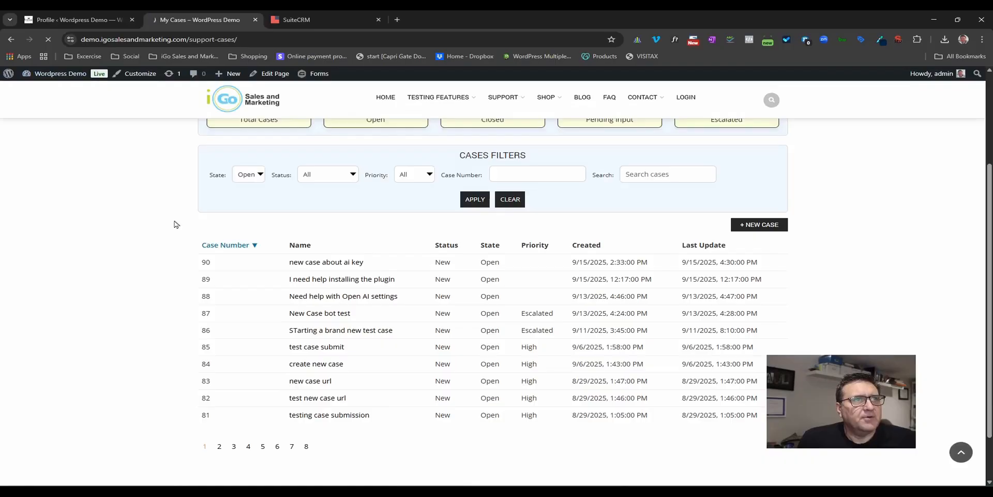
pyautogui.scroll(-5, 145, 223)
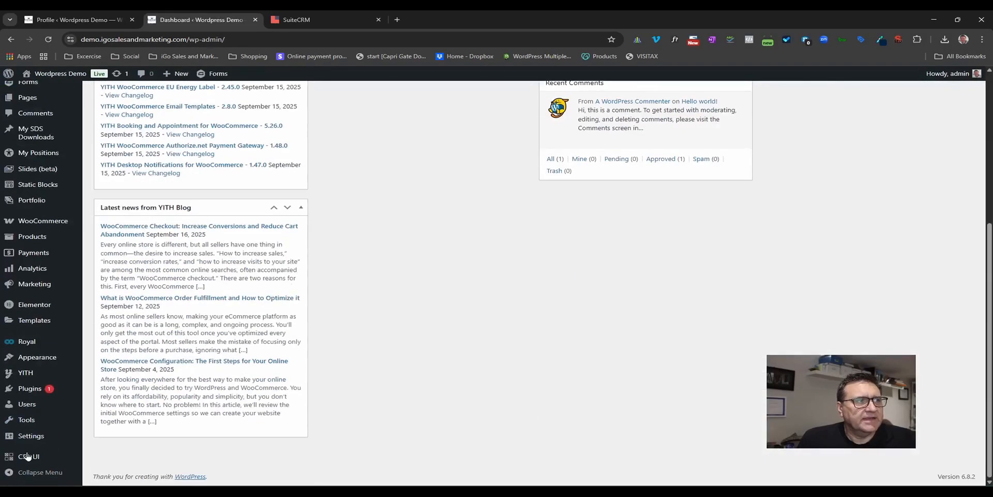
pyautogui.moveTo(31, 436)
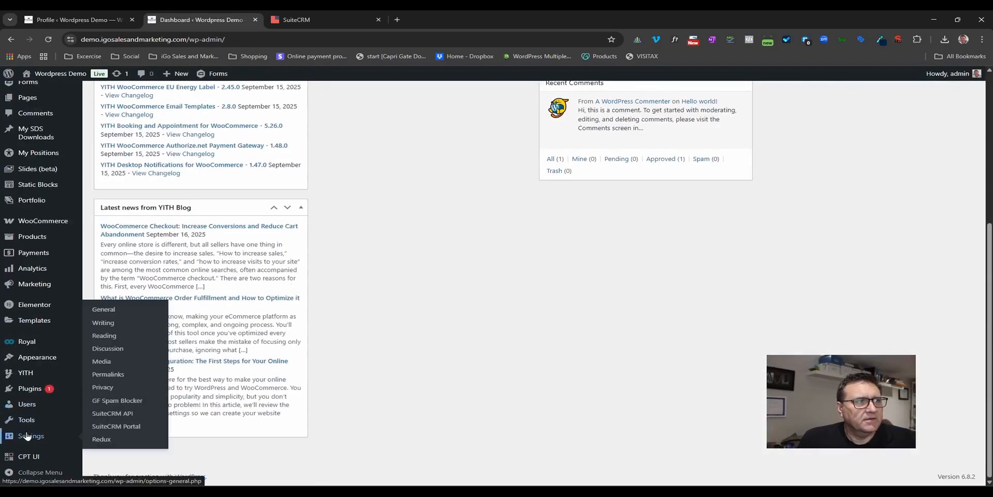
pyautogui.click(128, 428)
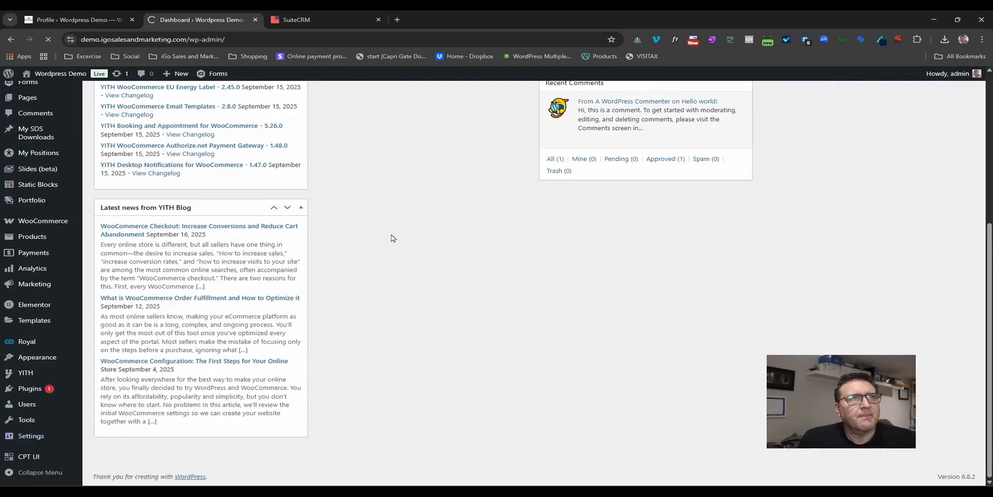
pyautogui.click(147, 118)
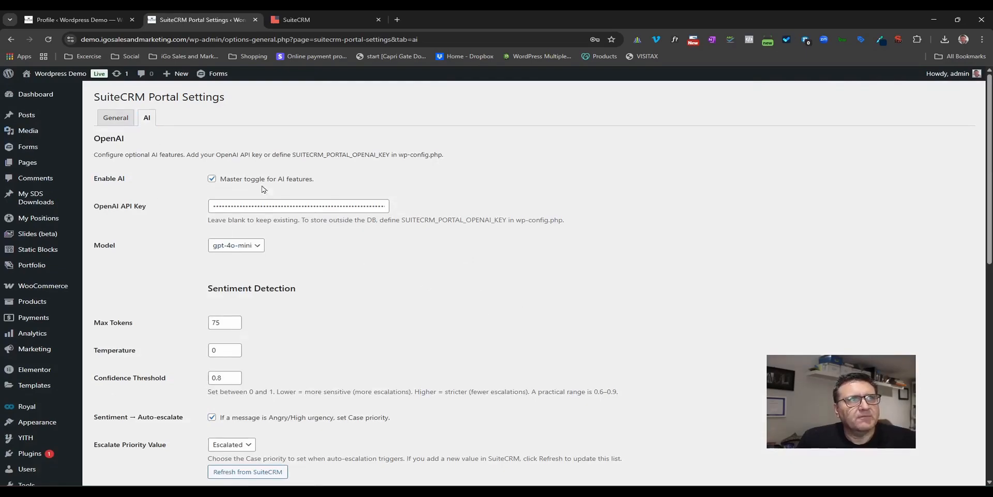
# Step: Review the OpenAI and Sentiment Detection settings, checking the priorities available for Escalate Priority Value
pyautogui.scroll(-2, 280, 233)
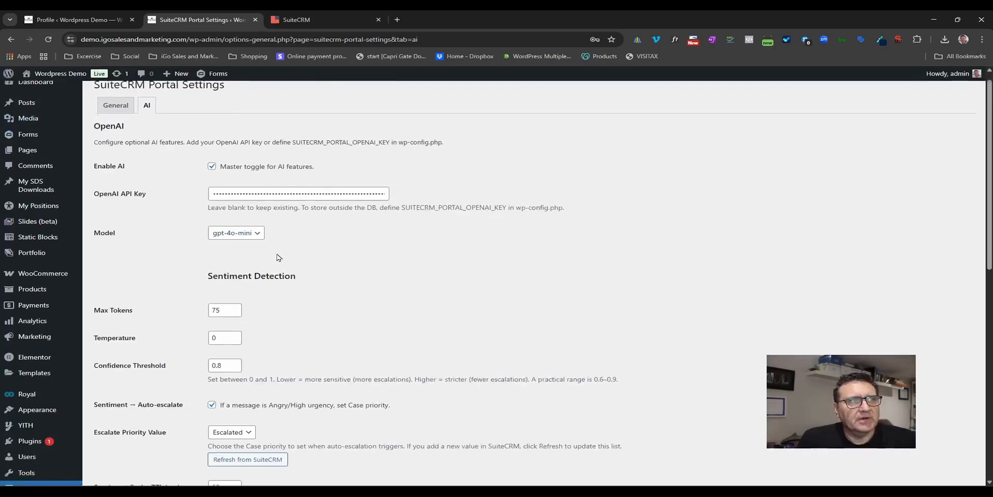
pyautogui.scroll(2, 296, 238)
pyautogui.scroll(-2, 574, 339)
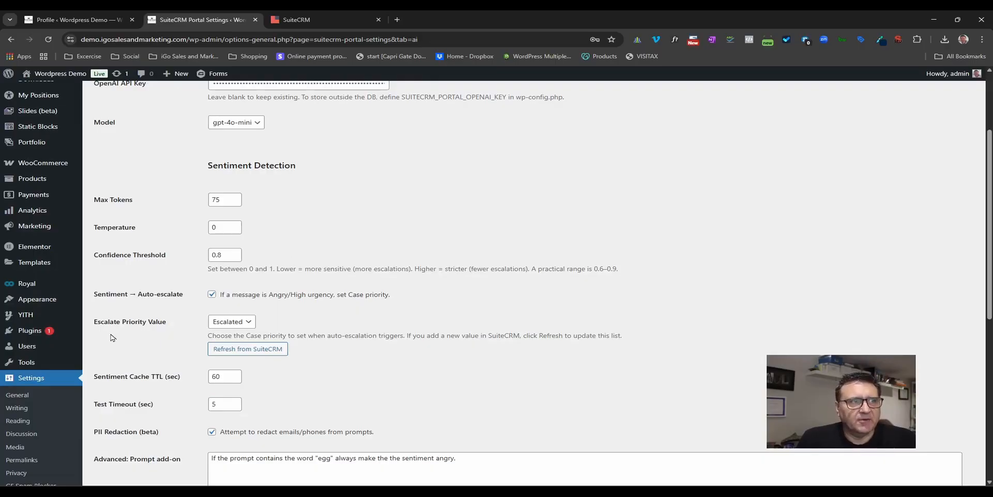
pyautogui.click(245, 322)
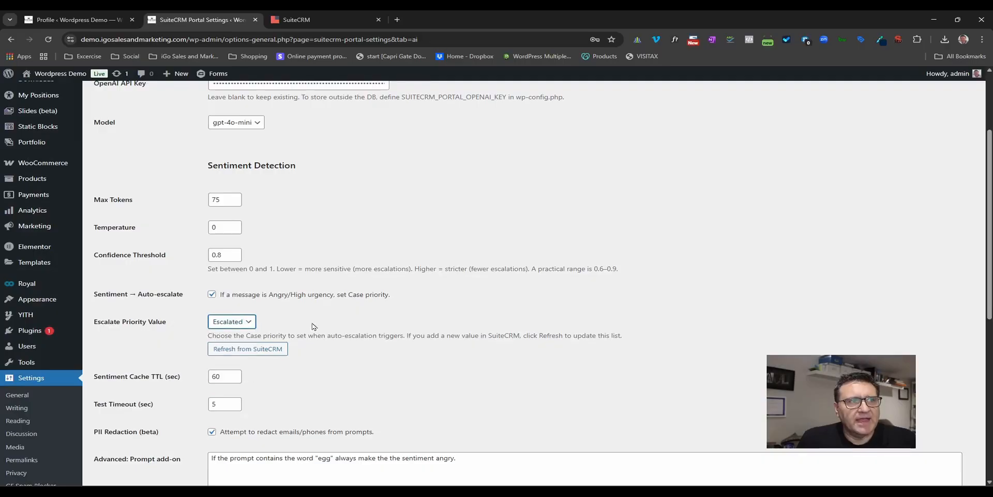
pyautogui.click(247, 322)
pyautogui.click(354, 318)
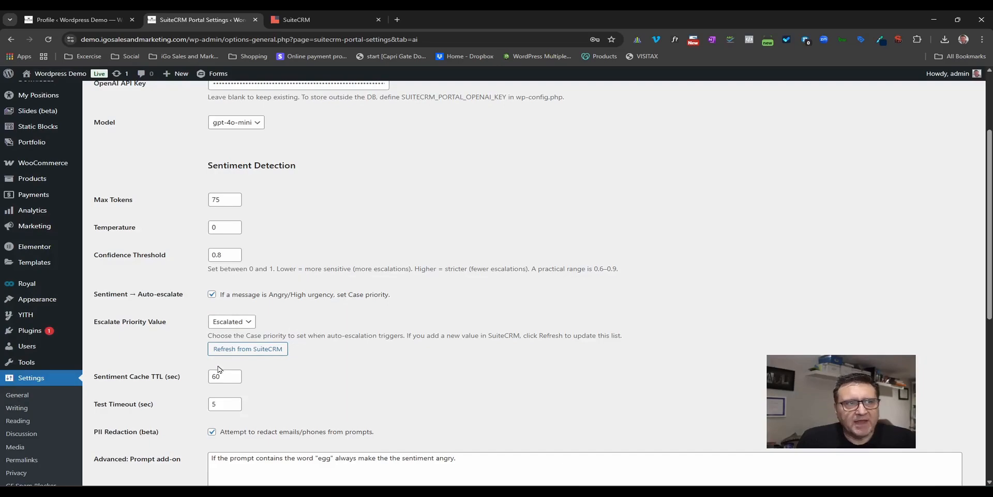
pyautogui.click(249, 321)
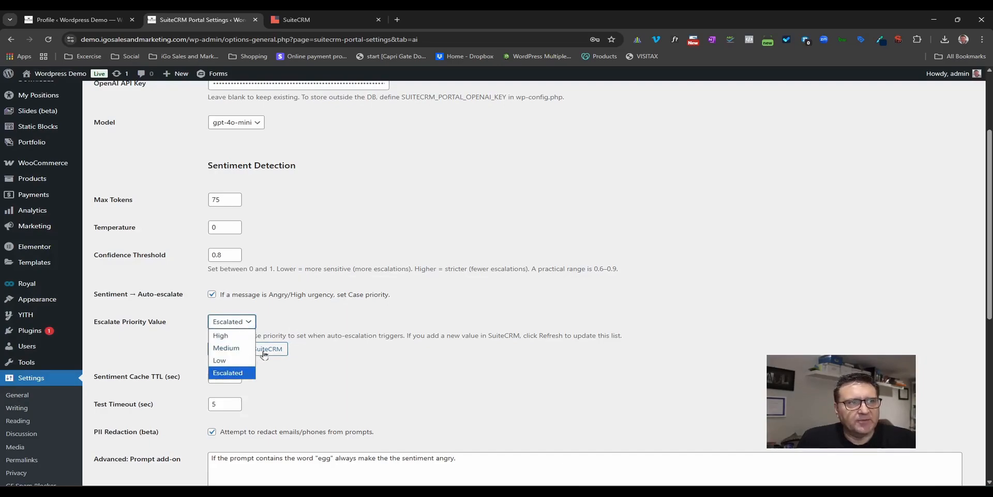
pyautogui.click(399, 354)
# Step: Review the PII redaction, prompt add-on and Case Deflection settings for suggesting knowledge base articles
pyautogui.scroll(-2, 450, 310)
pyautogui.scroll(-2, 451, 308)
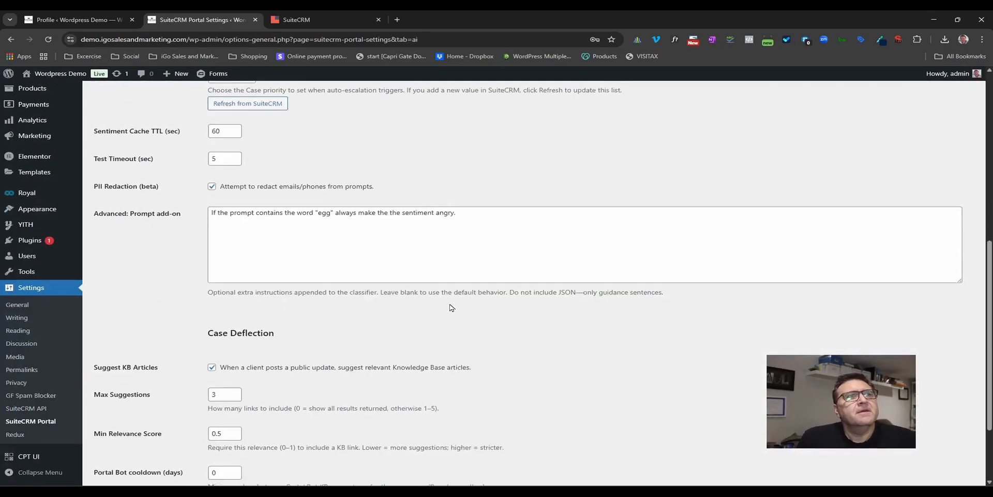
pyautogui.scroll(-2, 437, 281)
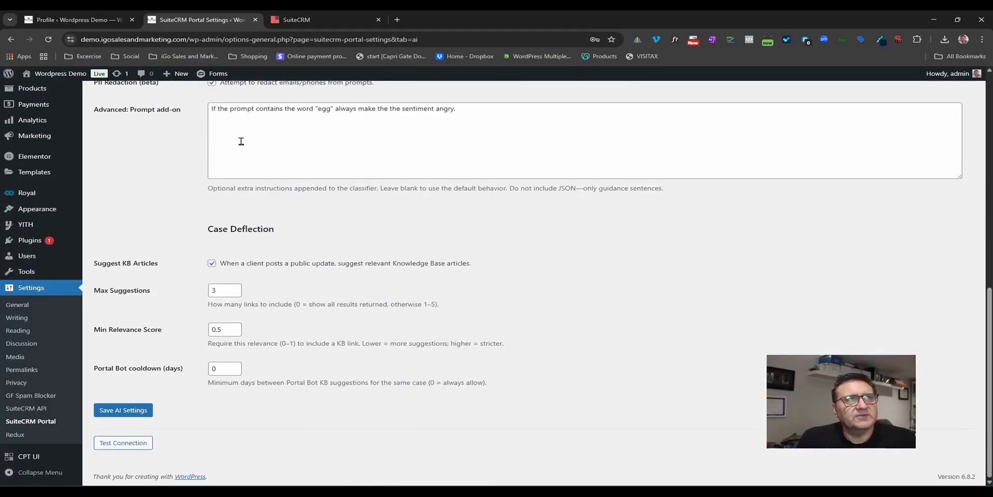
# Step: Return to the client's case in Edge and examine the Portal Bot's article suggestions among its updates
pyautogui.moveTo(396, 494)
pyautogui.click(395, 468)
pyautogui.scroll(-5, 395, 312)
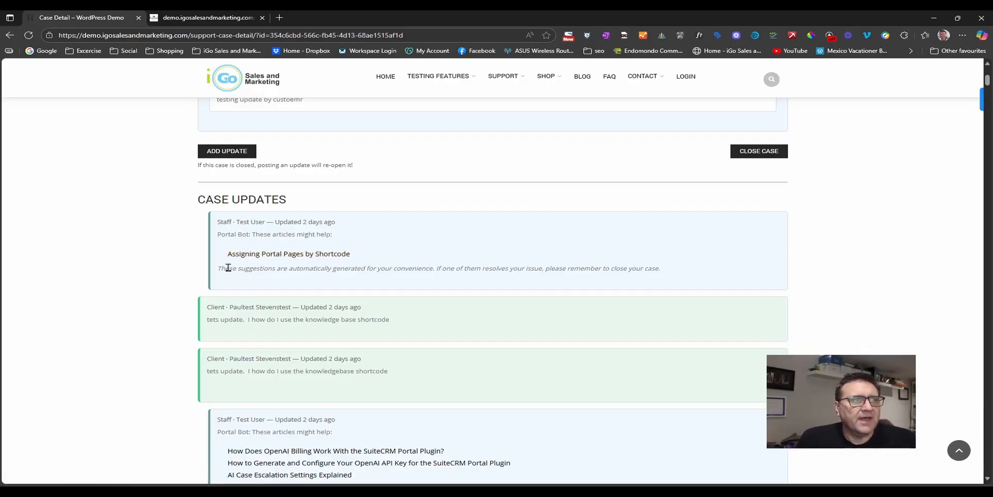
pyautogui.scroll(-2, 447, 331)
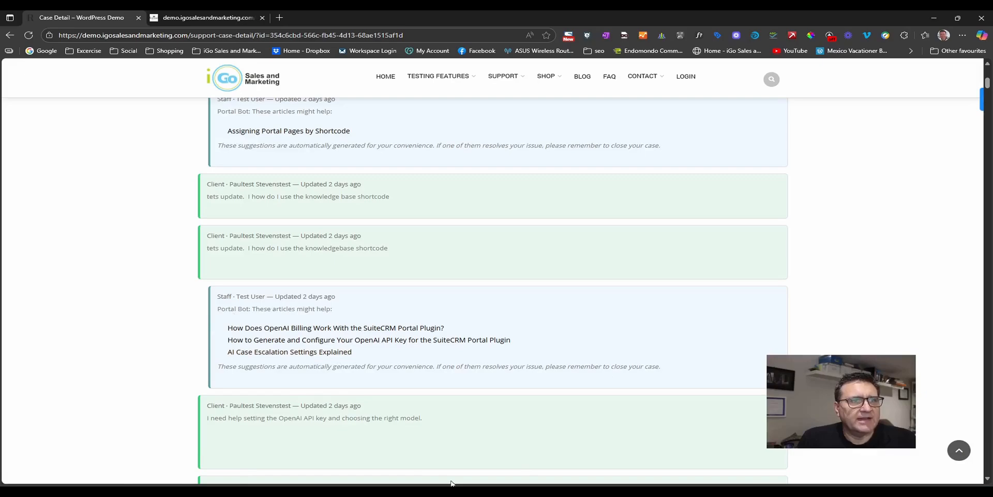
# Step: Return to the SuiteCRM Portal AI settings in Chrome and review the case deflection and sentiment escalation options
pyautogui.moveTo(510, 495)
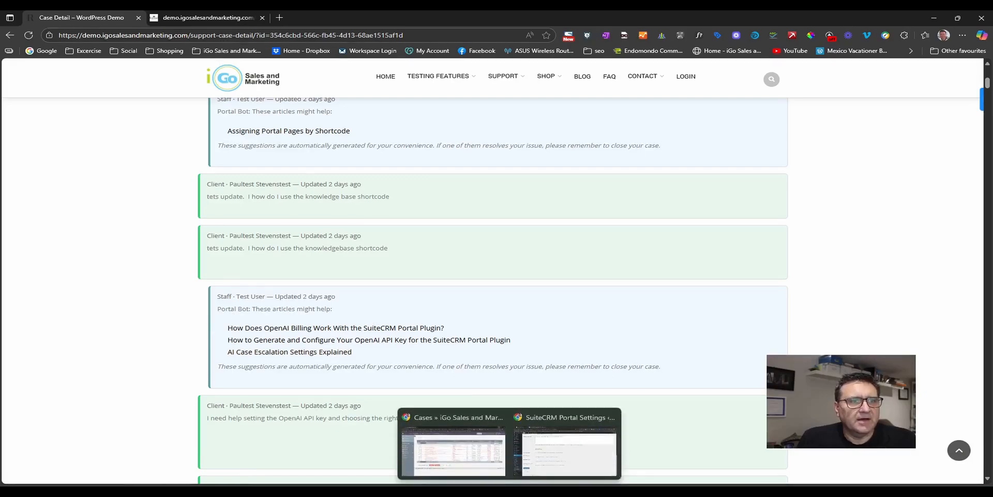
pyautogui.click(565, 450)
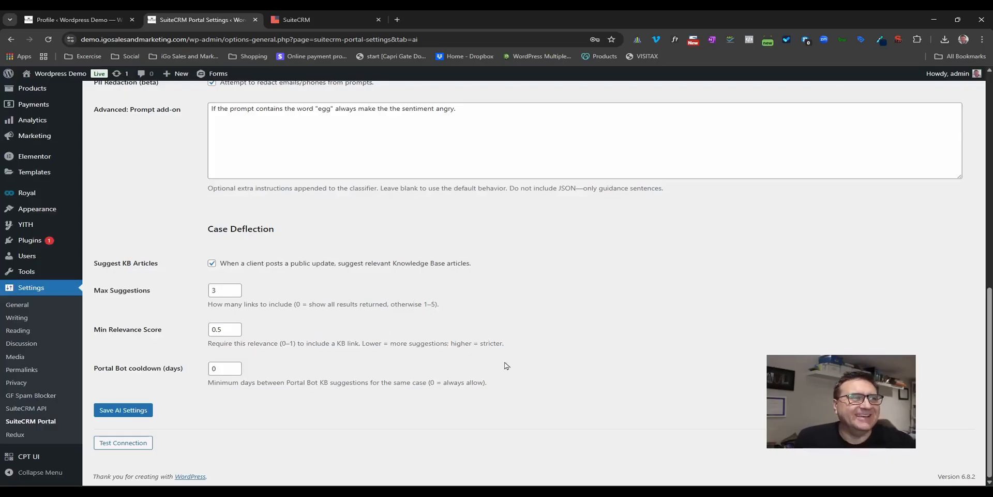
pyautogui.scroll(5, 499, 346)
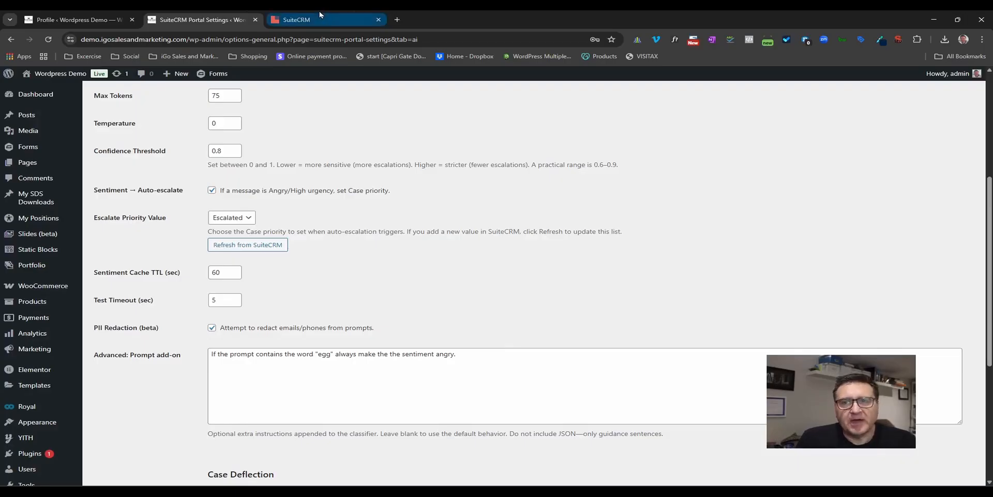
pyautogui.moveTo(319, 14)
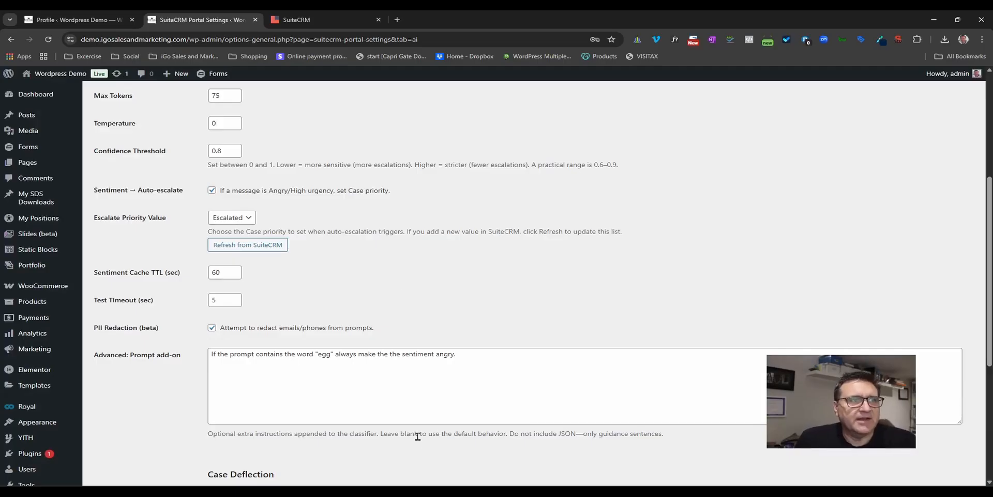
pyautogui.scroll(5, 396, 444)
pyautogui.click(307, 19)
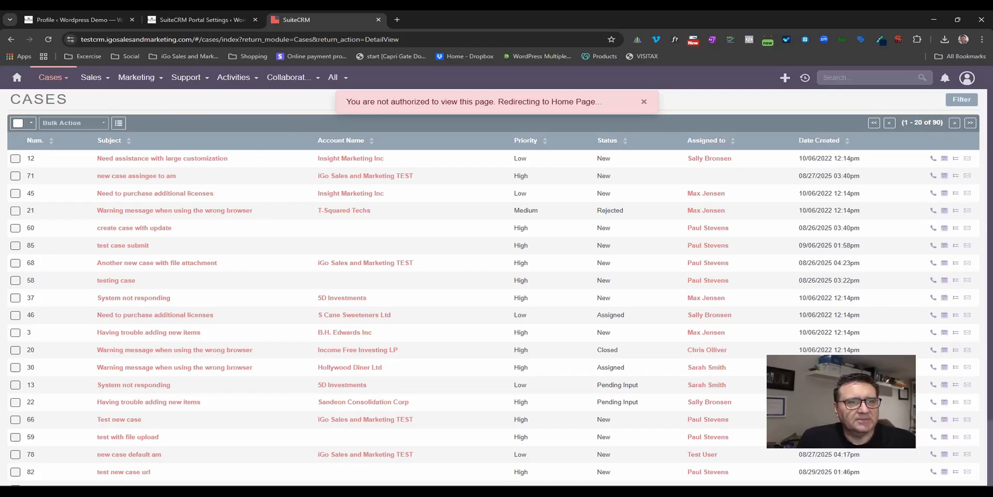
pyautogui.click(75, 15)
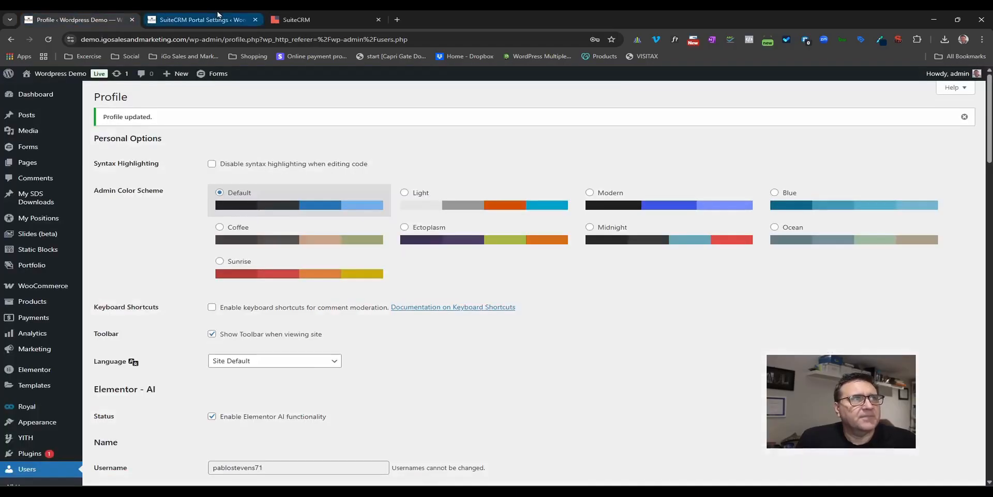
pyautogui.click(197, 16)
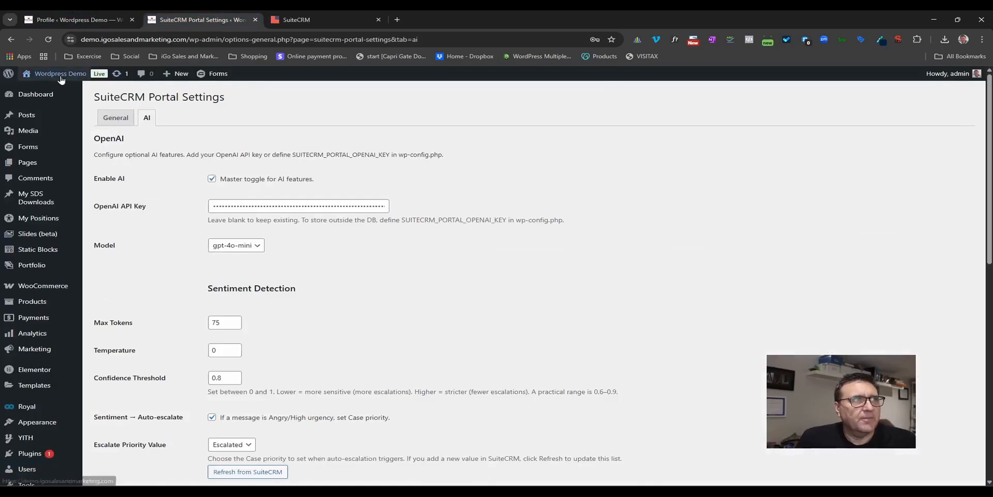
# Step: Visit the WordPress Demo site's front end and open My Cases to review the case totals, filters and case list
pyautogui.click(38, 101)
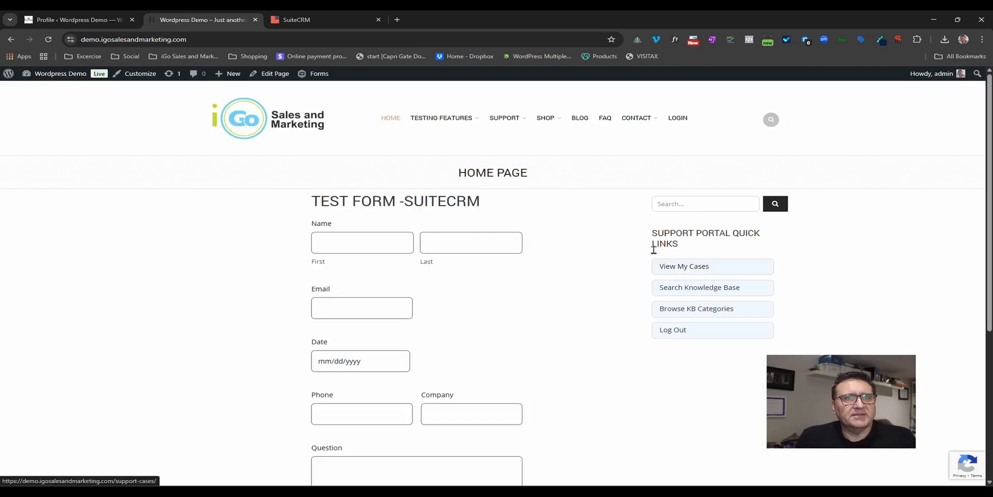
pyautogui.click(693, 269)
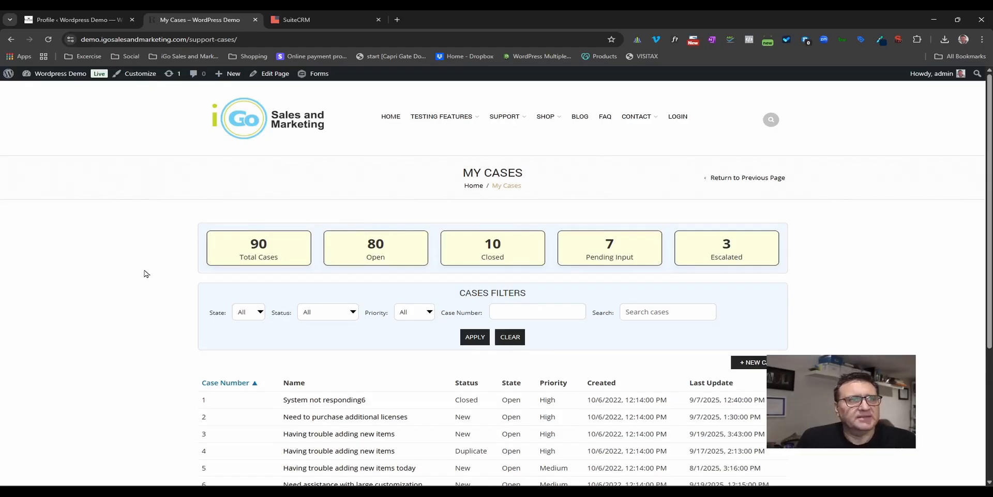
pyautogui.scroll(-3, 138, 265)
pyautogui.scroll(3, 138, 267)
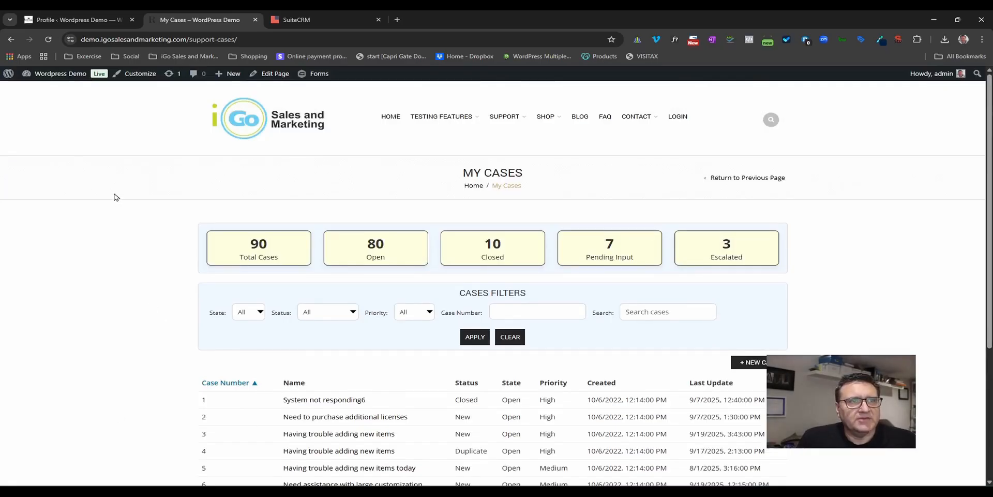
pyautogui.scroll(-2, 119, 227)
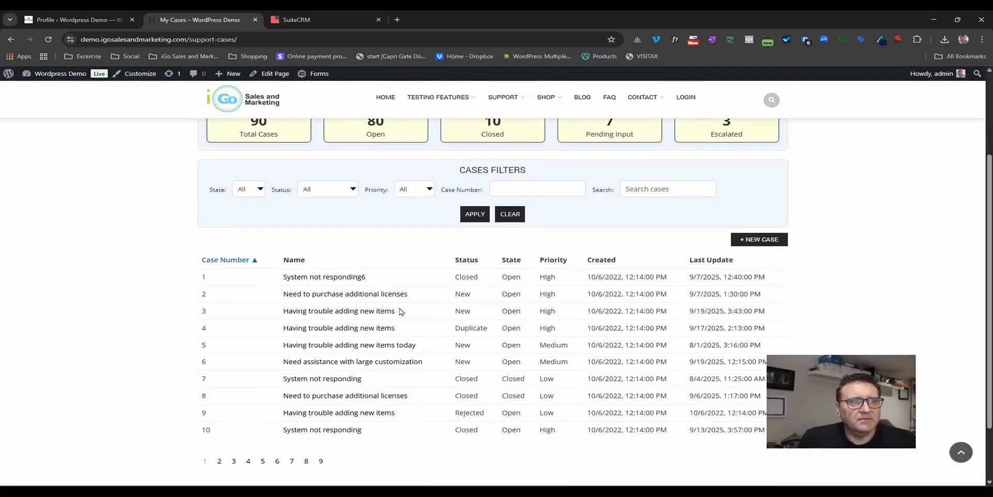
pyautogui.scroll(2, 402, 310)
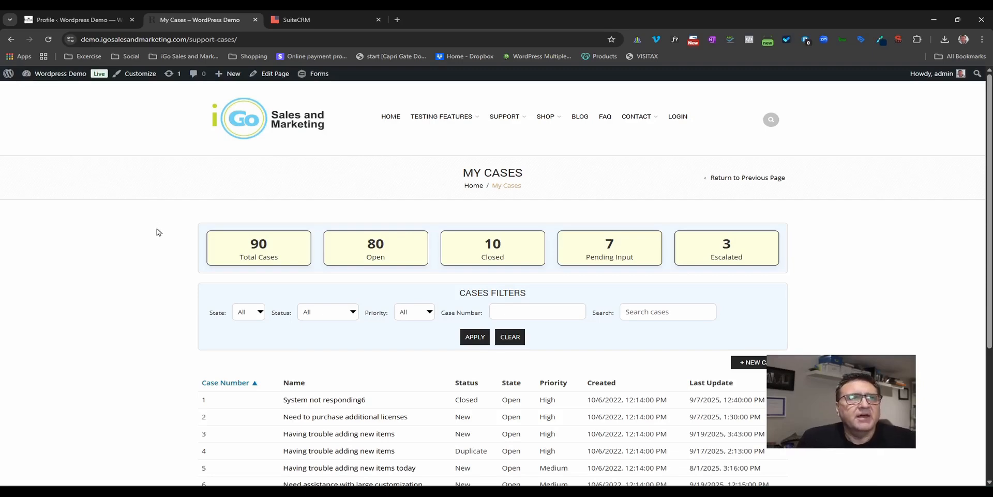
pyautogui.scroll(-2, 159, 233)
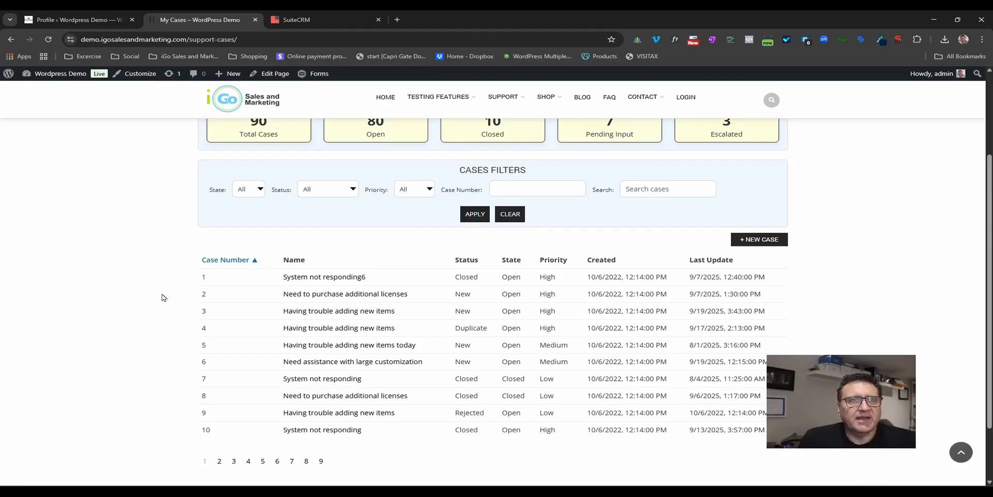
# Step: Open the case "System not responding6" and examine its details along with the staff, client and internal updates and attachments
pyautogui.scroll(3, 162, 299)
pyautogui.click(331, 402)
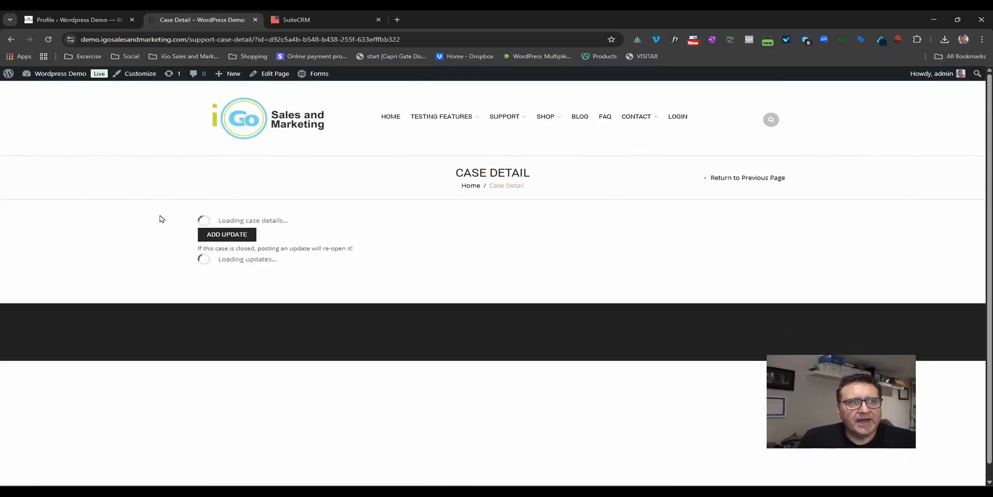
pyautogui.scroll(-2, 161, 227)
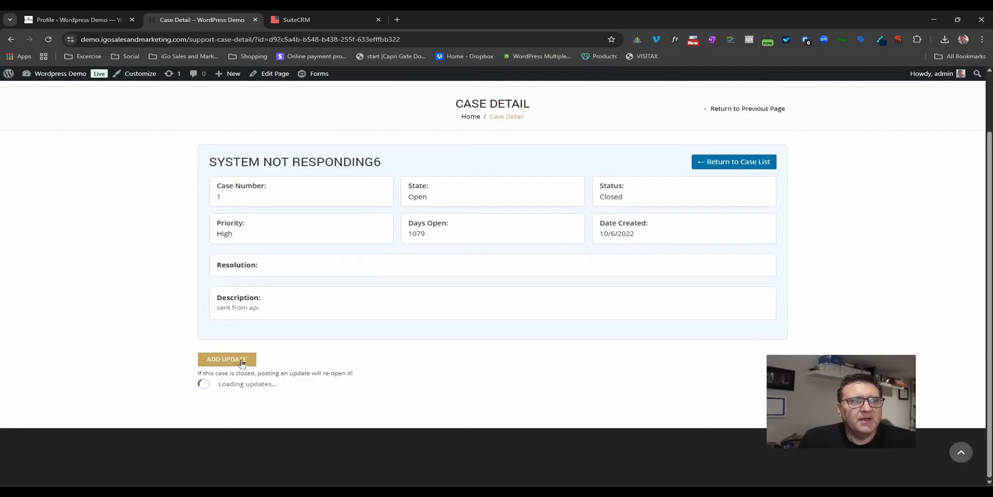
pyautogui.scroll(-5, 241, 362)
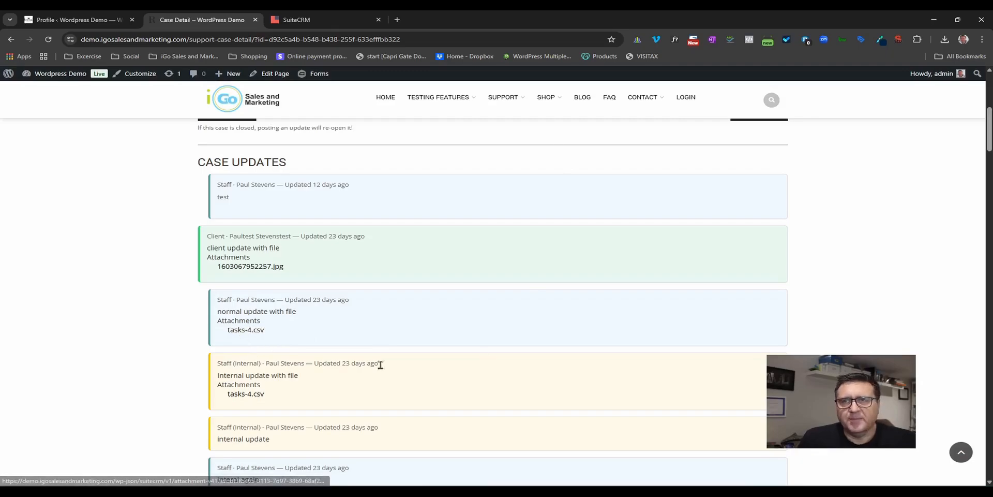
pyautogui.scroll(5, 138, 321)
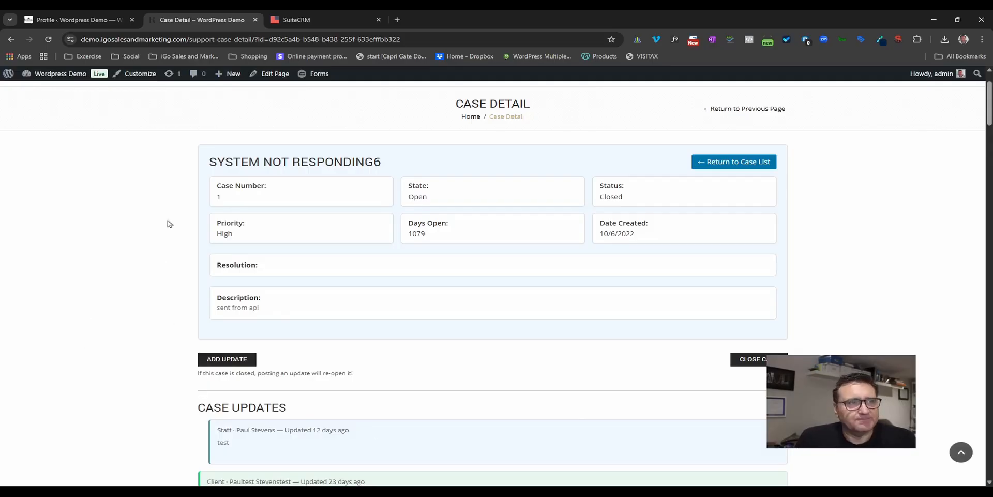
pyautogui.scroll(-5, 177, 237)
pyautogui.scroll(-2, 177, 236)
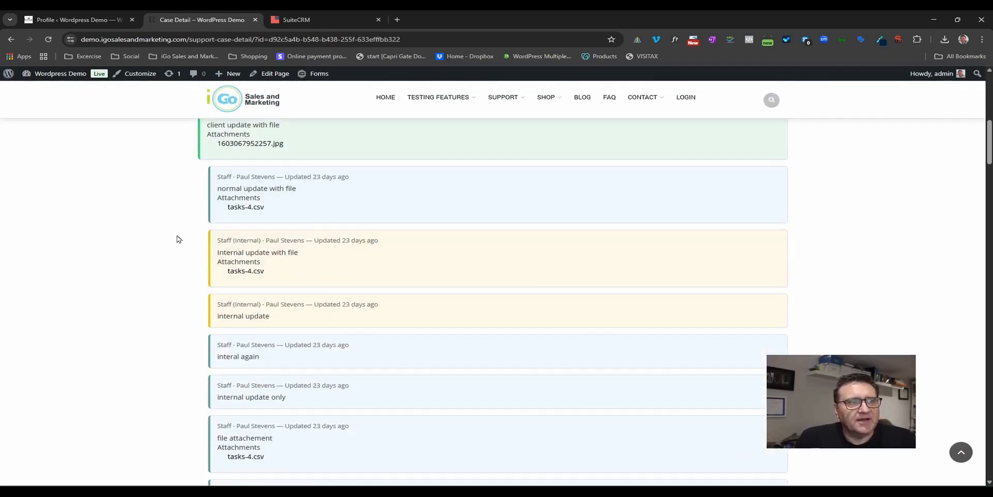
pyautogui.scroll(-5, 178, 239)
pyautogui.scroll(11, 177, 239)
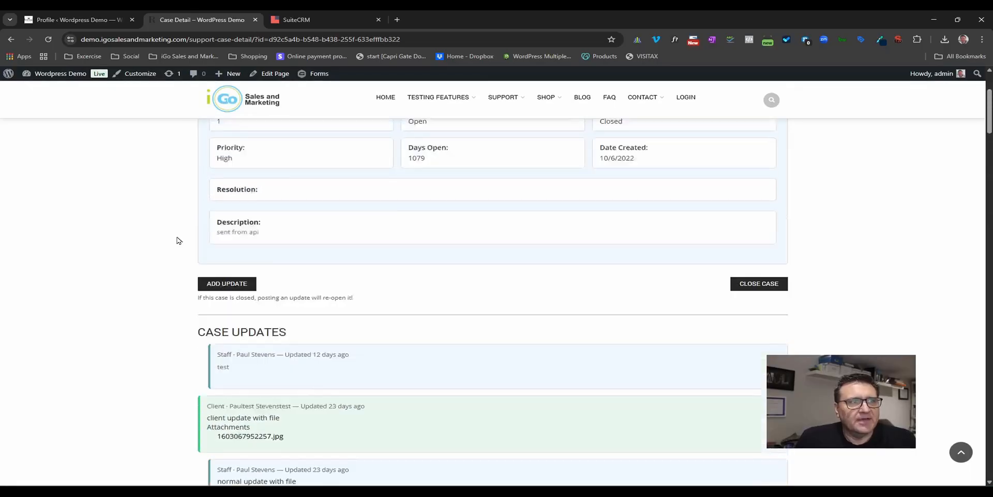
pyautogui.scroll(3, 176, 239)
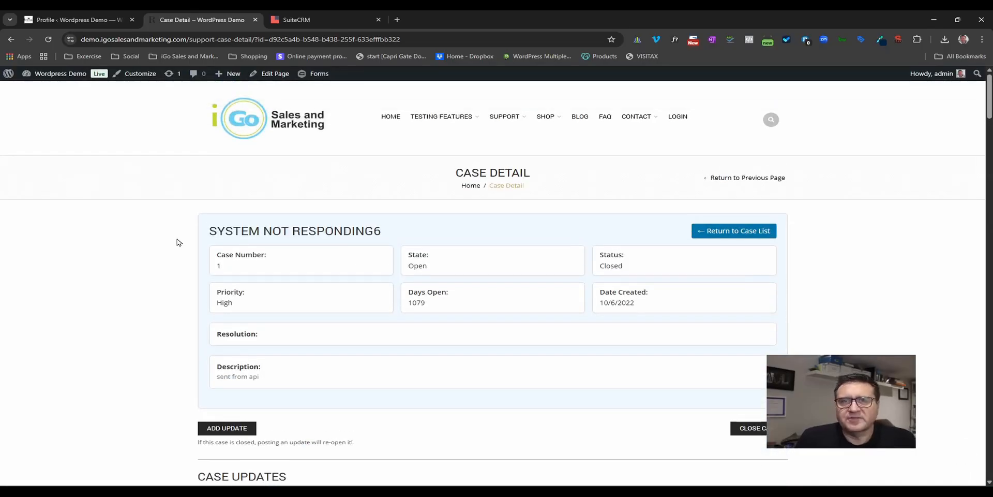